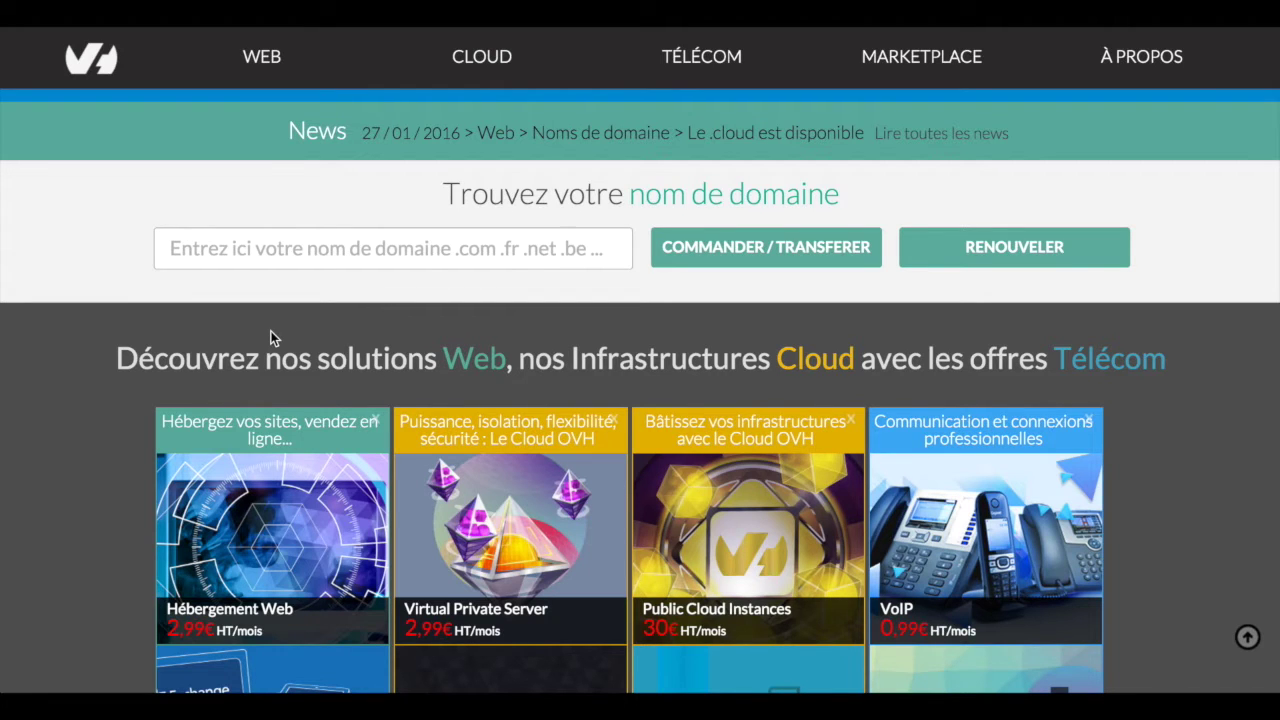
- Search for the domain name "agencebonheur" in the domain finder on the home page
scroll(240, 262, up, 3)
scroll(238, 265, up, 3)
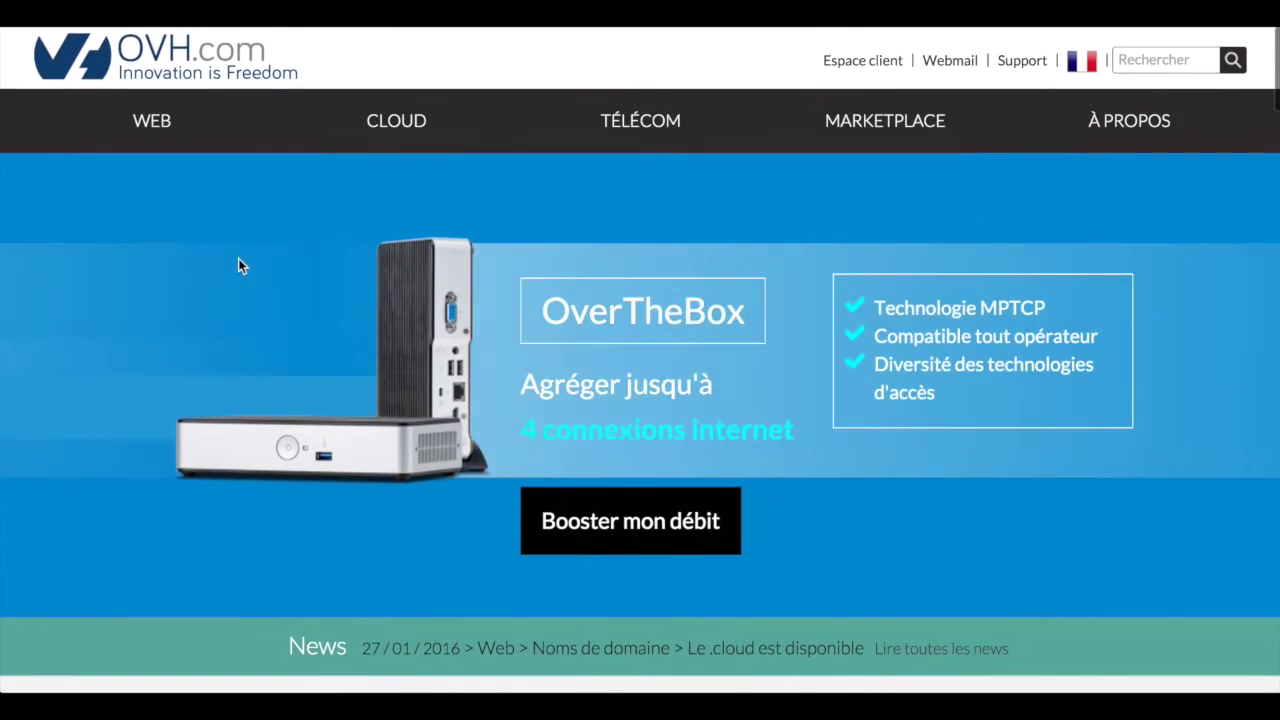
scroll(238, 260, down, 3)
scroll(238, 262, down, 1)
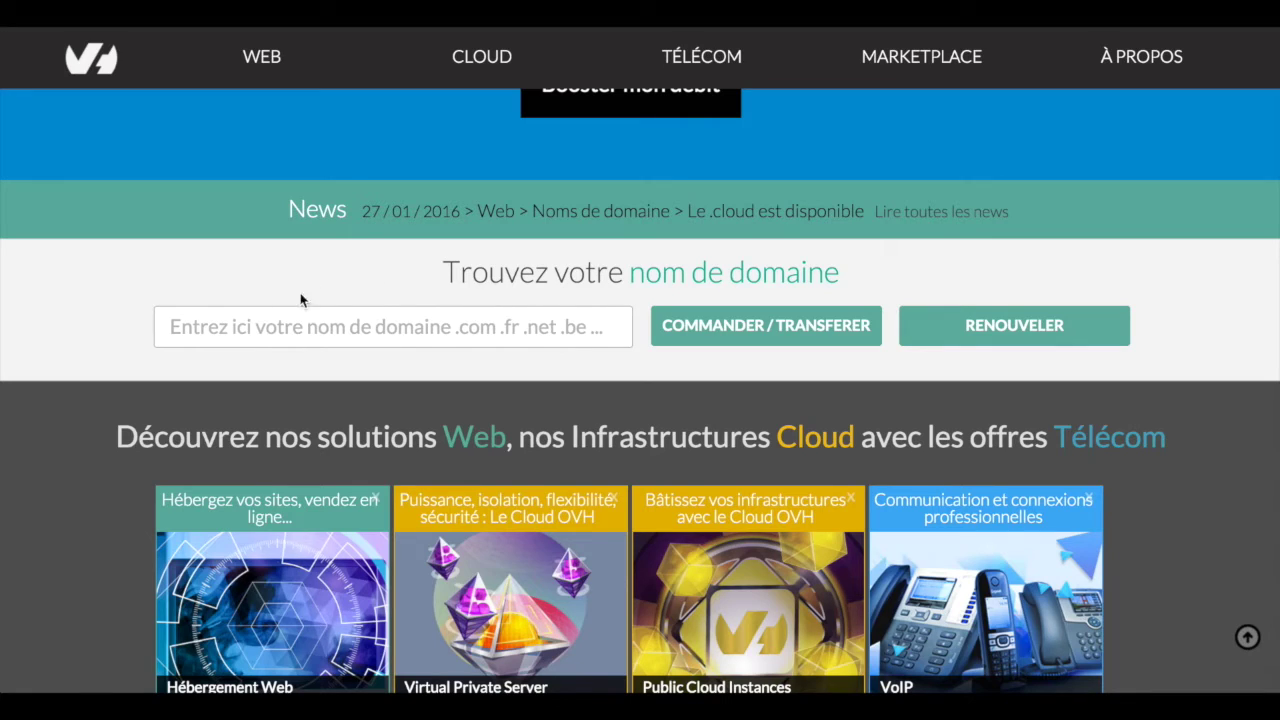
click(240, 325)
click(240, 330)
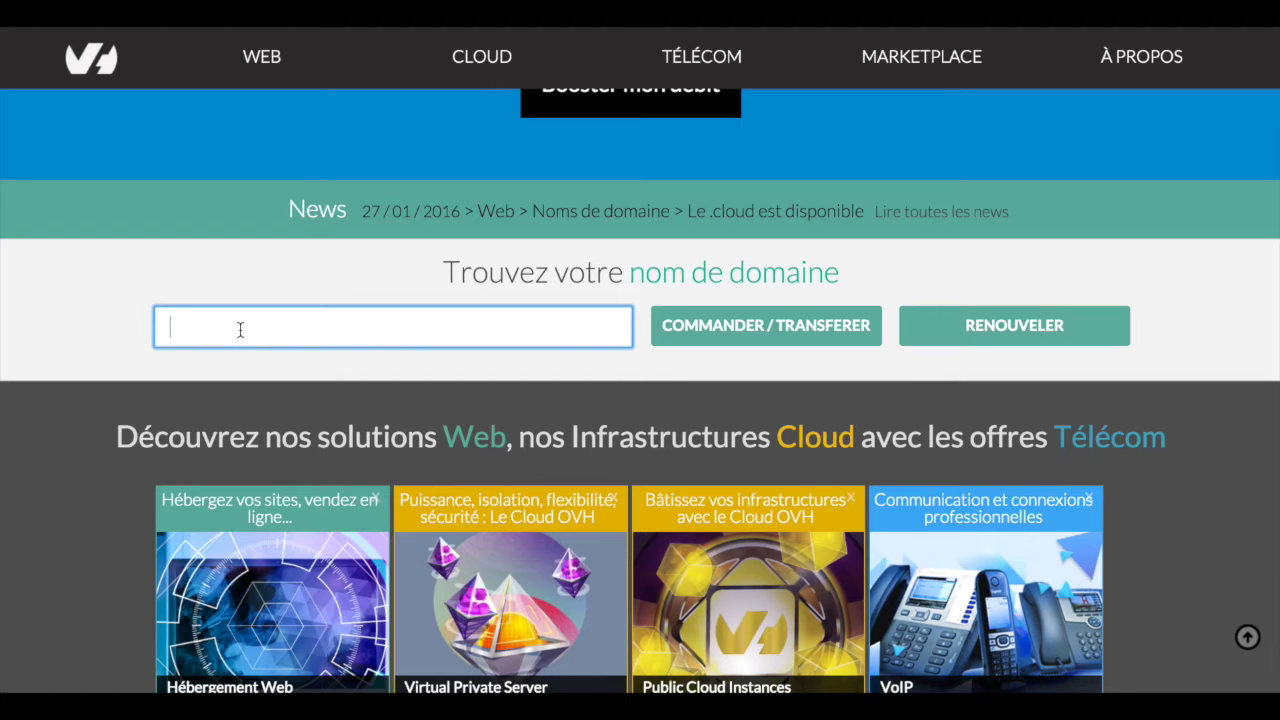
text(agencebonheur)
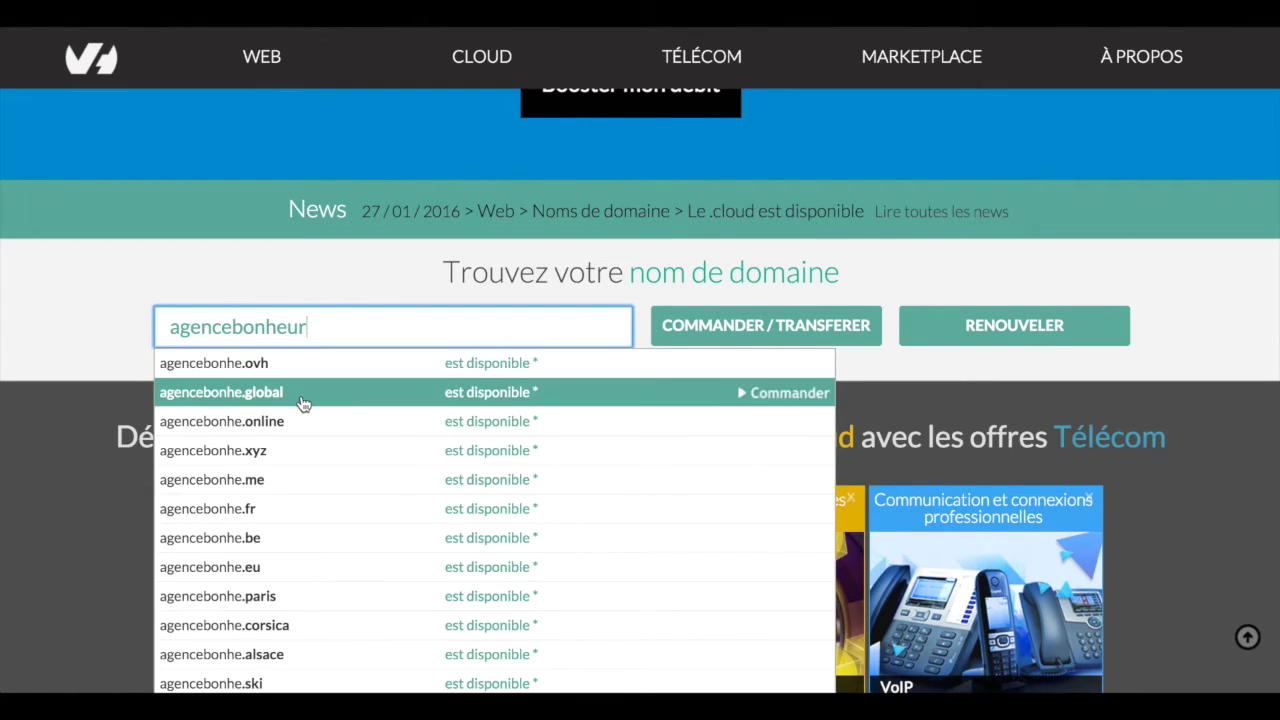
- Choose agencebonheur.com from the suggested extensions and continue past the domain check without adding other domains
scroll(302, 402, down, 3)
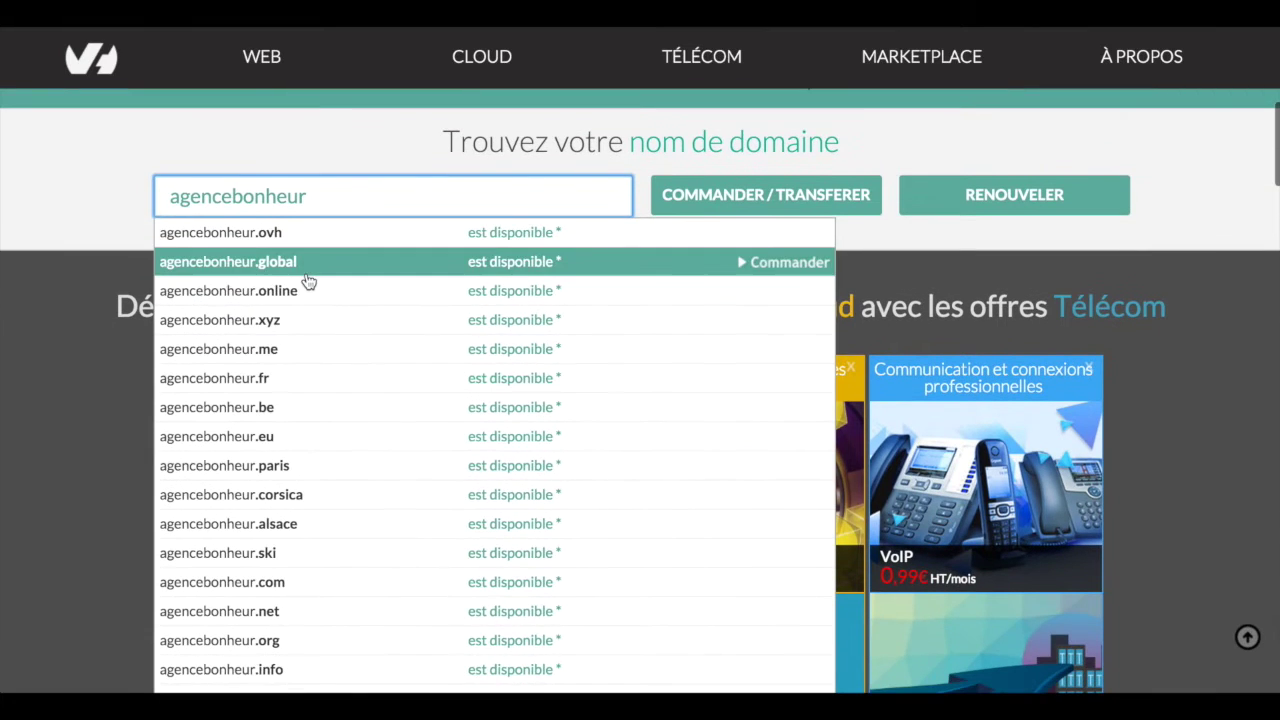
scroll(306, 279, down, 2)
scroll(314, 440, down, 5)
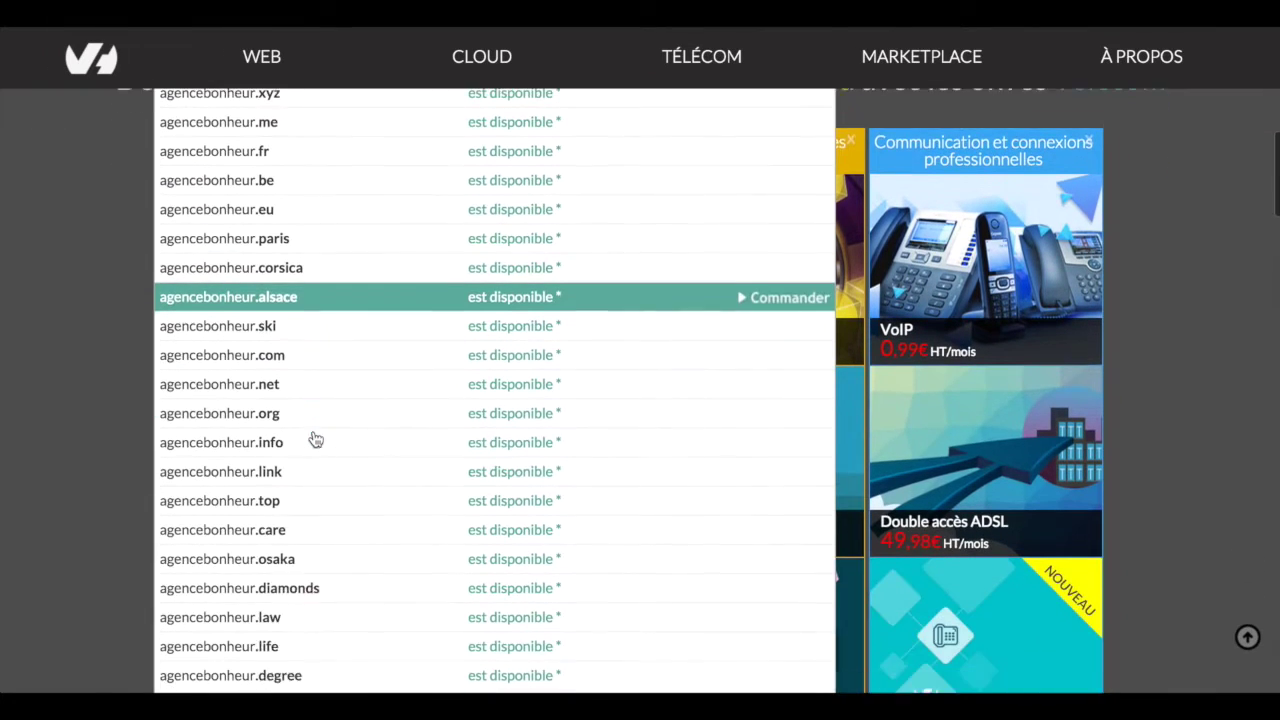
scroll(314, 440, up, 2)
click(260, 378)
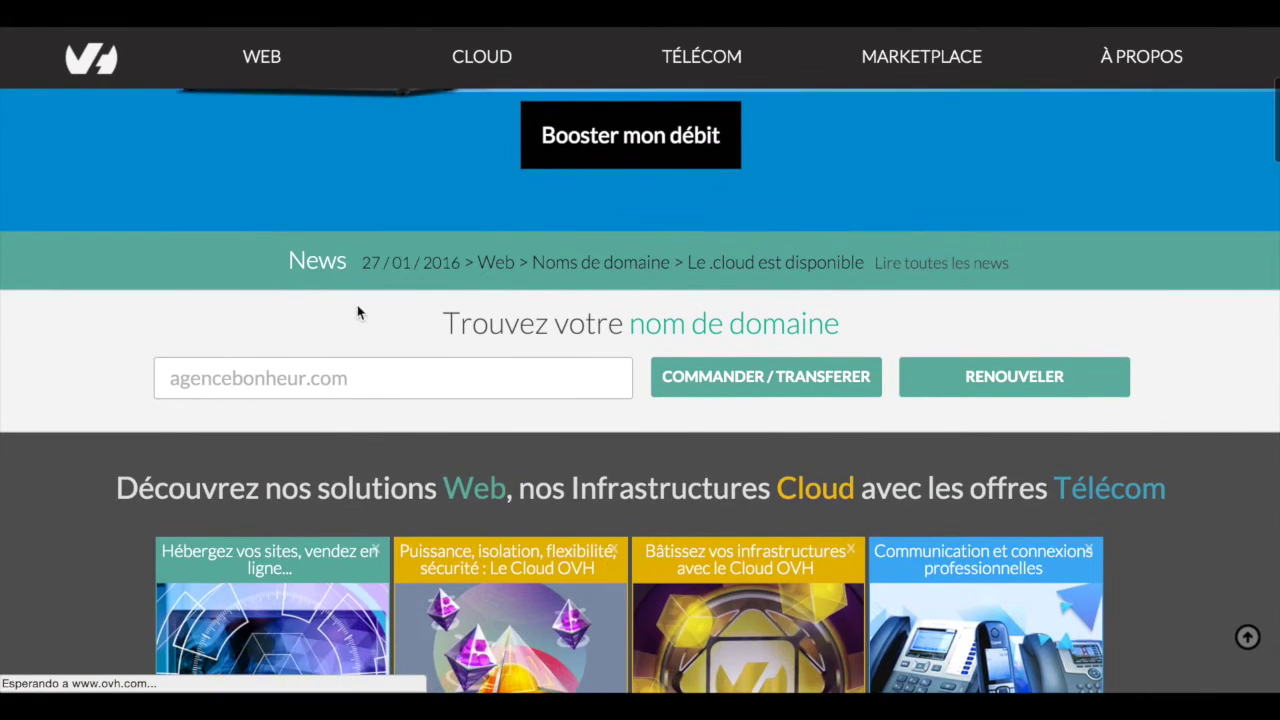
click(391, 386)
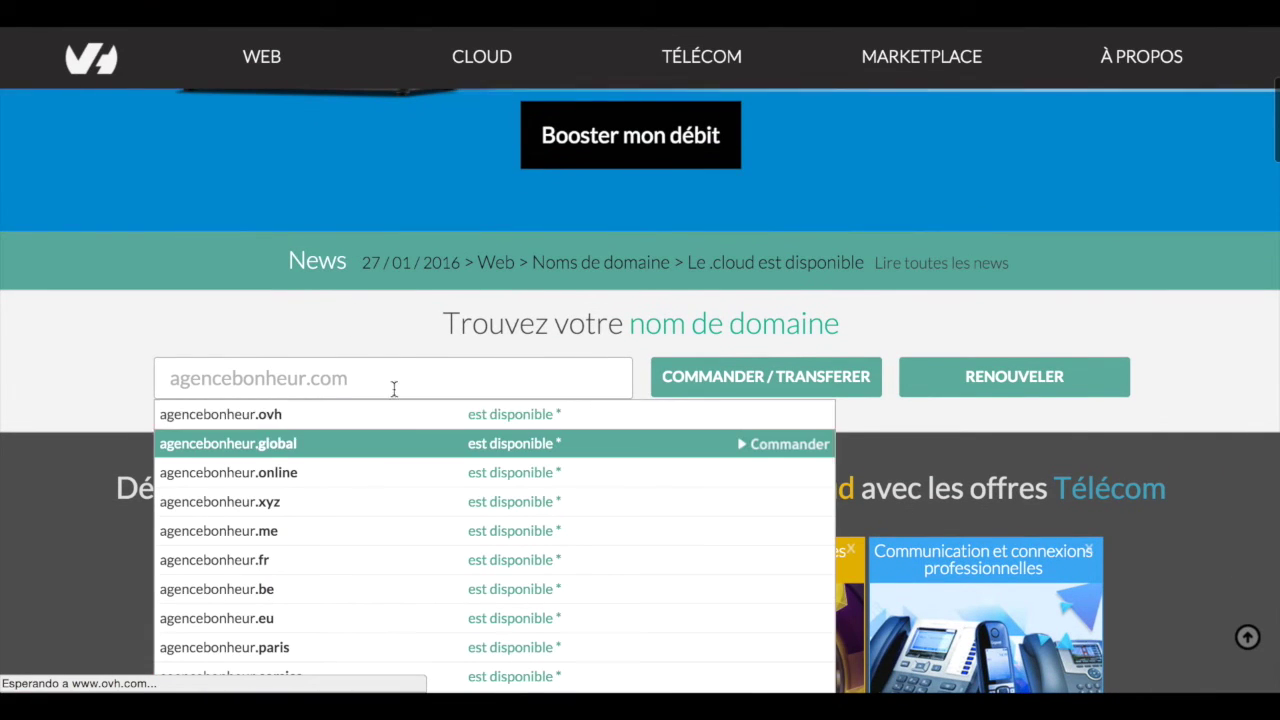
click(297, 348)
click(163, 362)
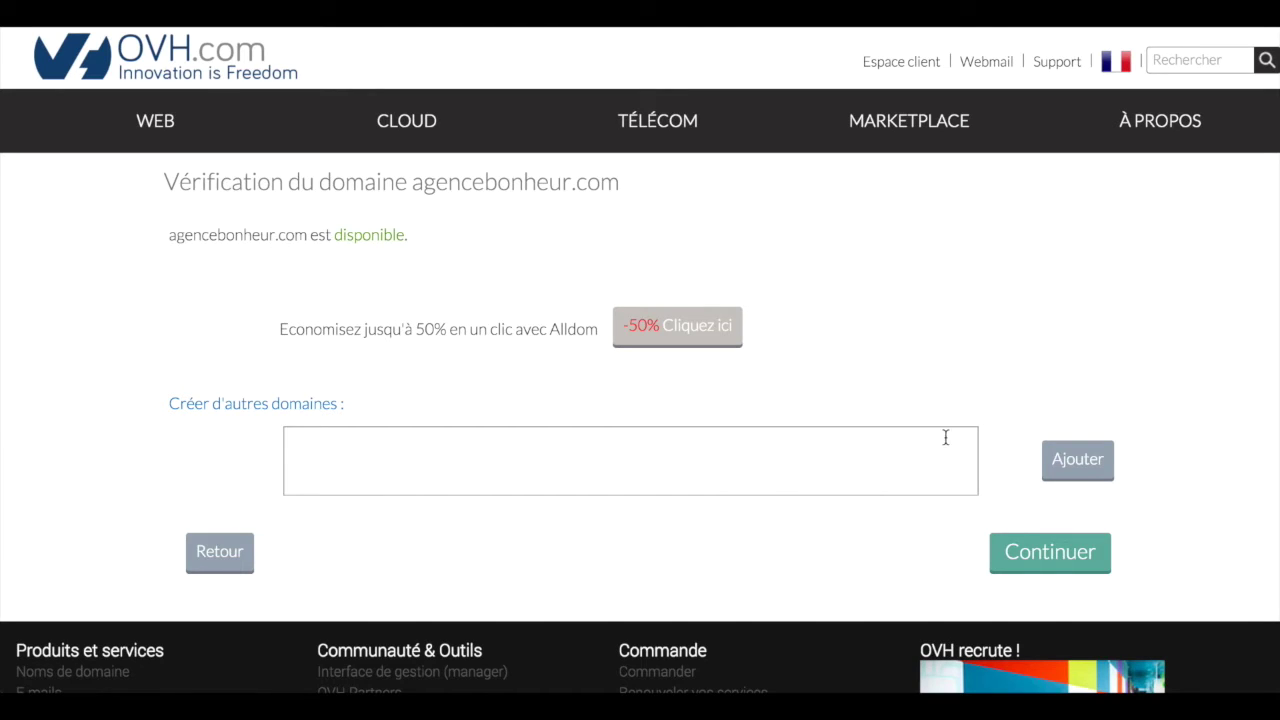
click(1038, 566)
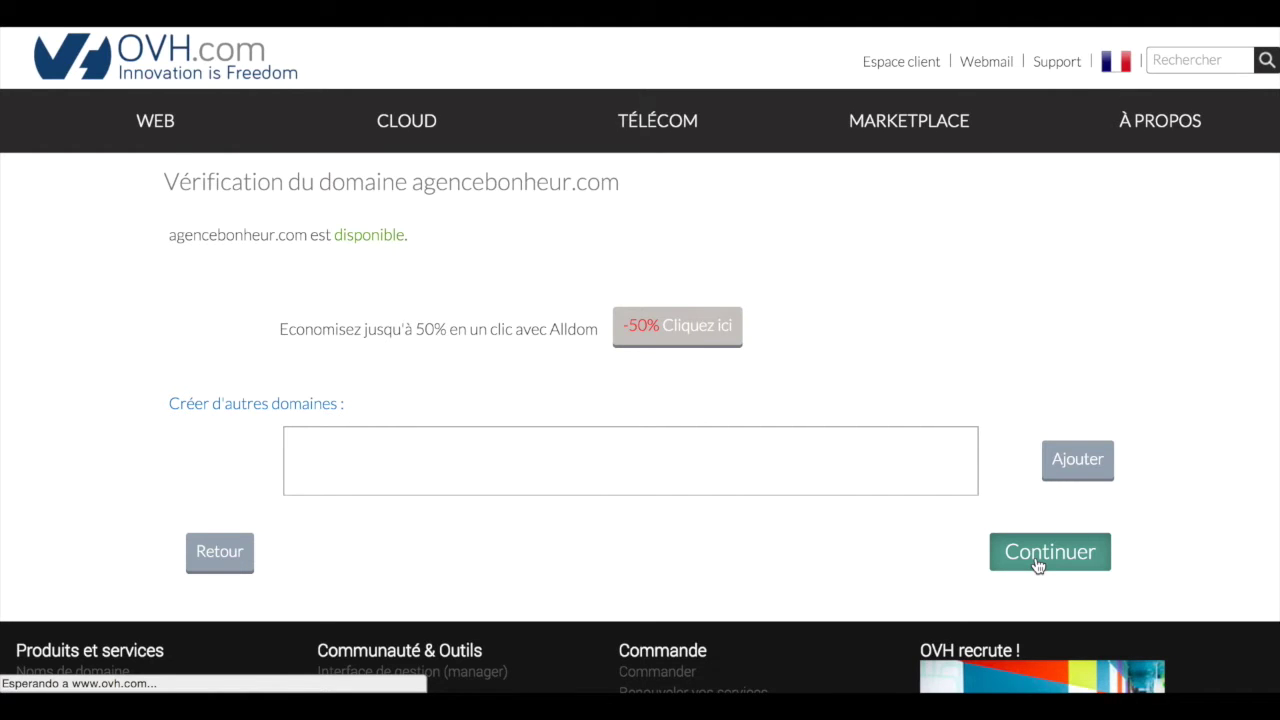
- Select the free DNS Classique option and subscribe to the Gold offer for the domain
scroll(1038, 566, down, 1)
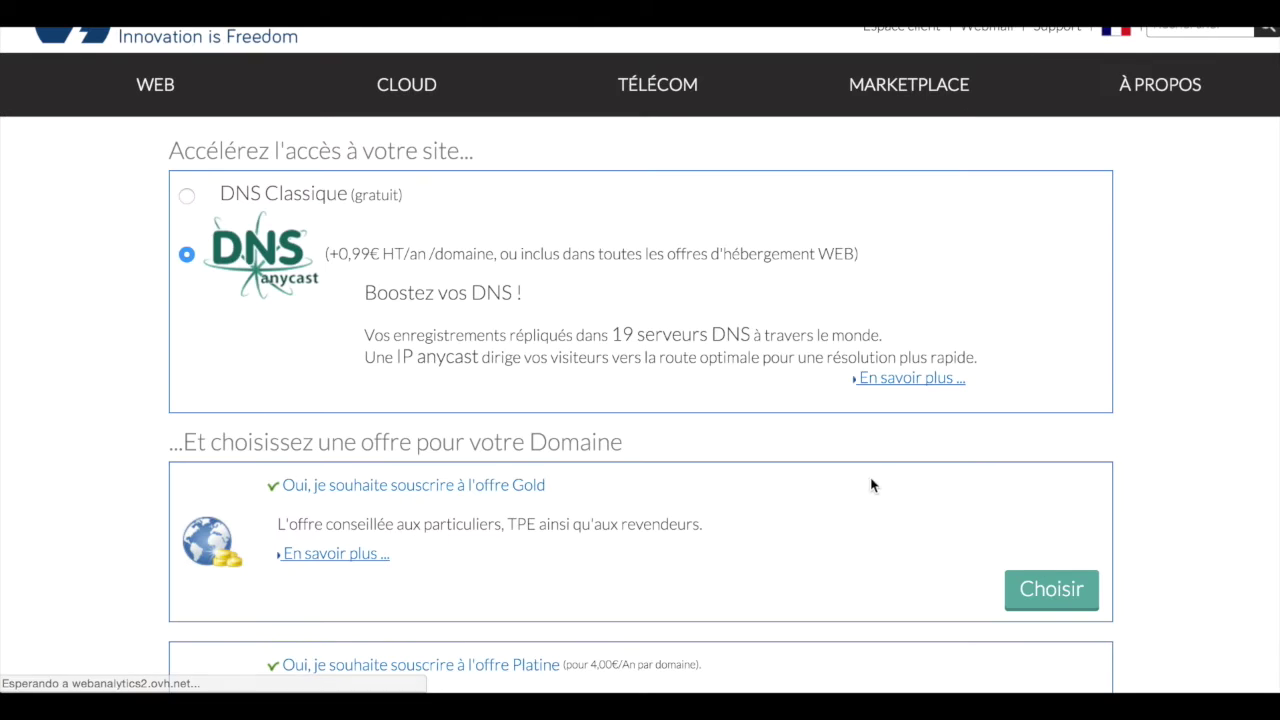
scroll(857, 468, up, 1)
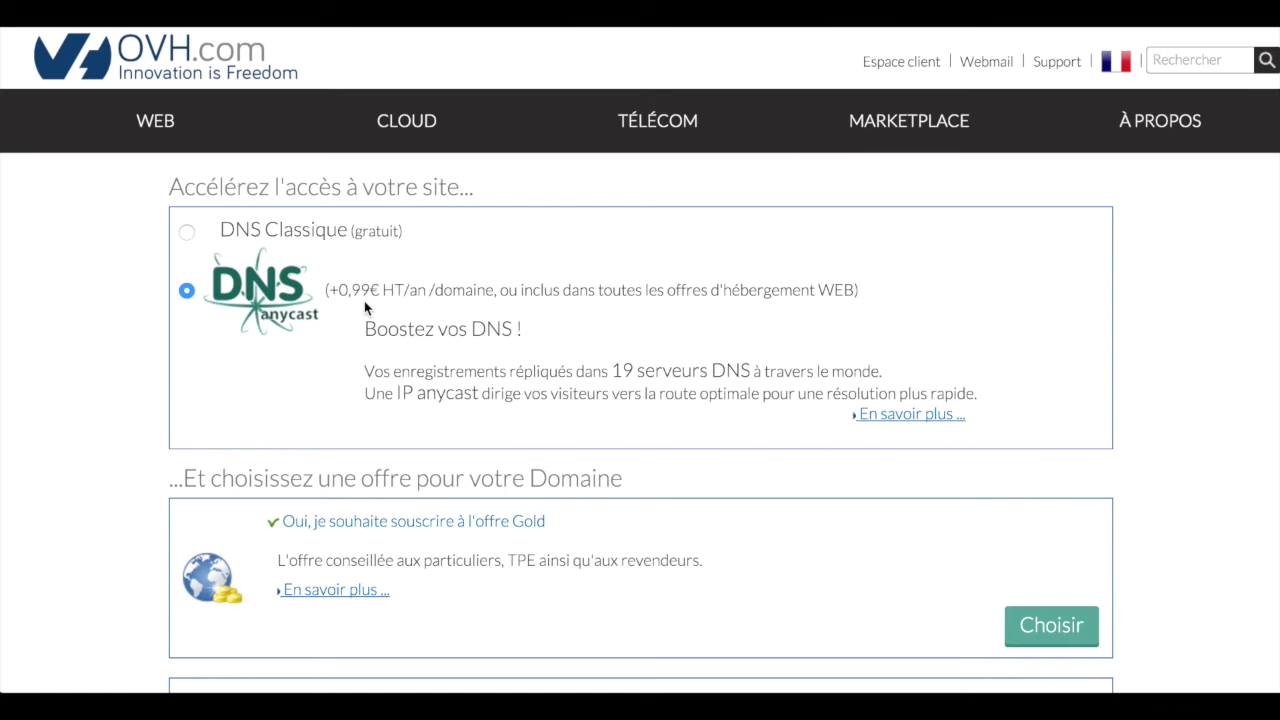
click(187, 233)
scroll(897, 458, down, 1)
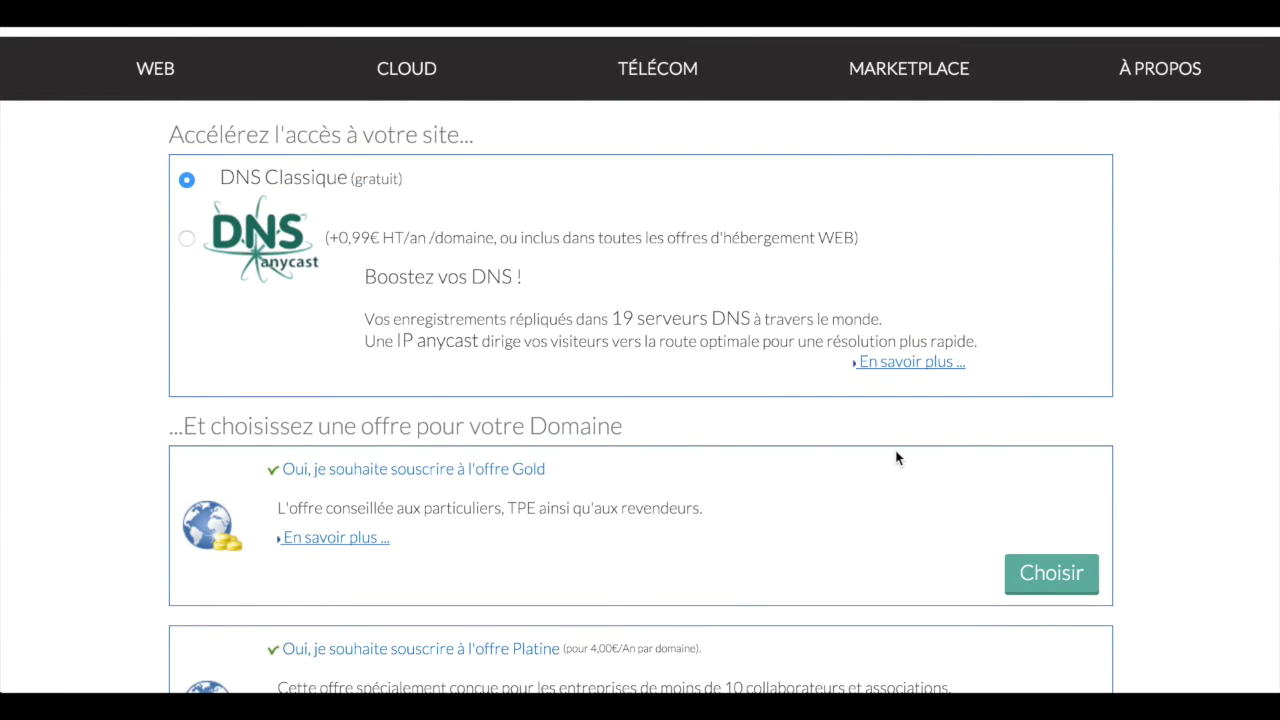
scroll(897, 458, down, 1)
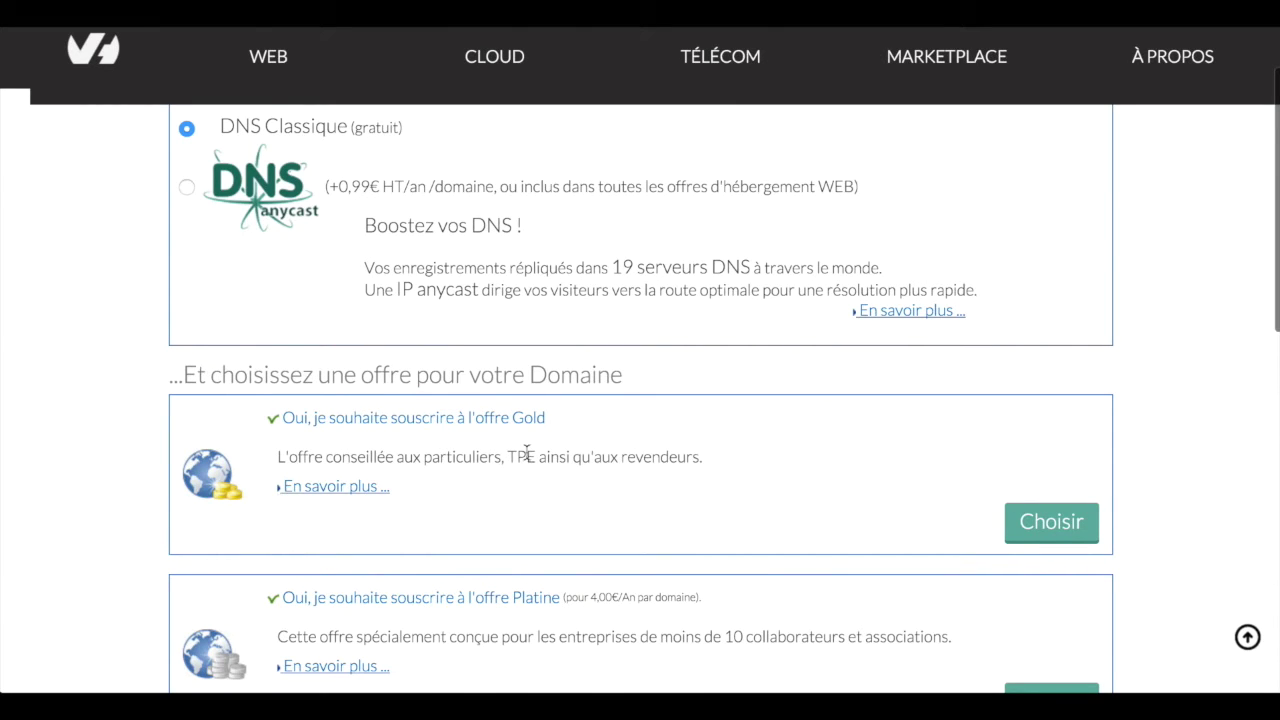
click(1063, 529)
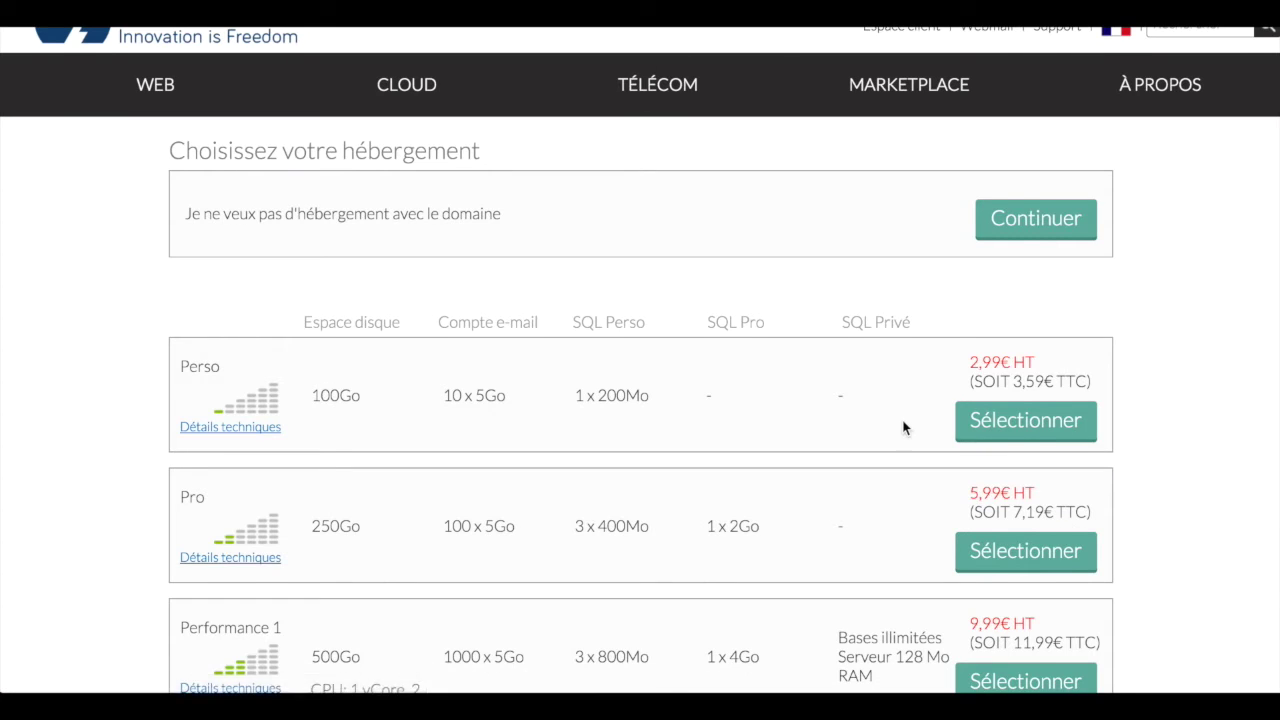
- Choose the Perso hosting plan, keeping the included Accélérateur GéoCache 3 PoP option
scroll(884, 420, up, 1)
scroll(881, 413, down, 1)
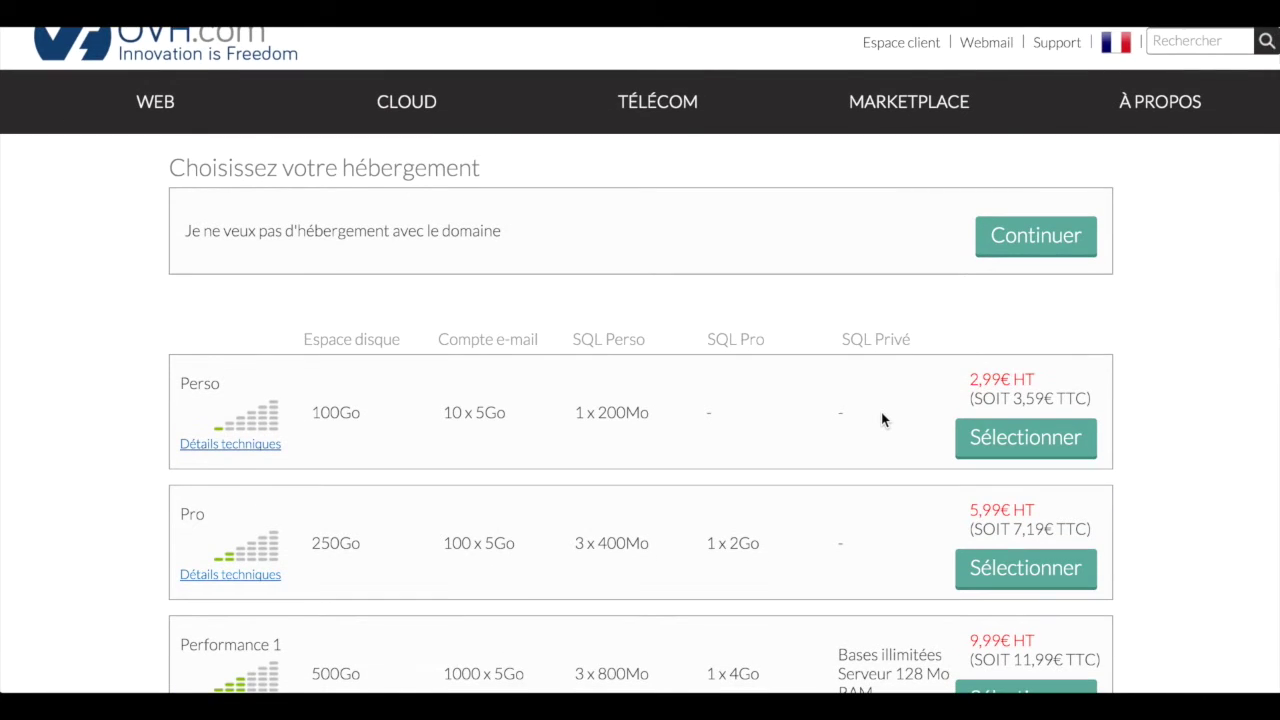
scroll(881, 414, down, 3)
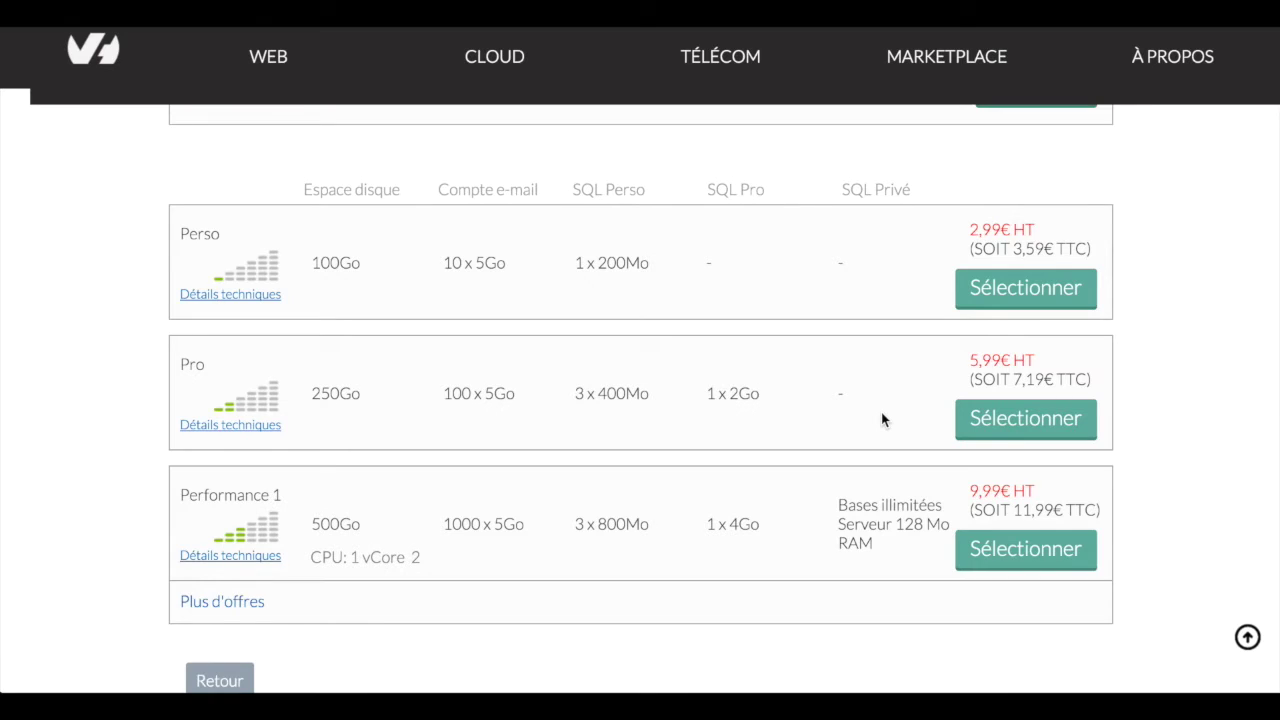
scroll(881, 419, up, 1)
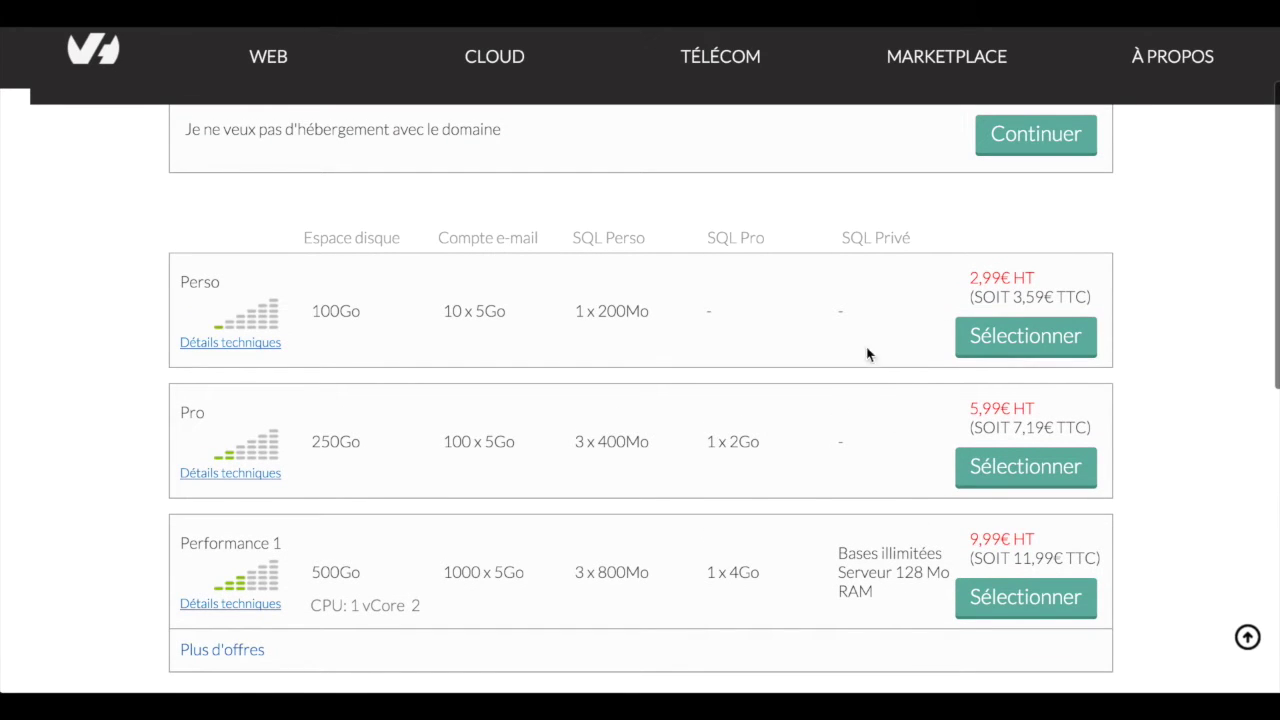
scroll(857, 320, up, 1)
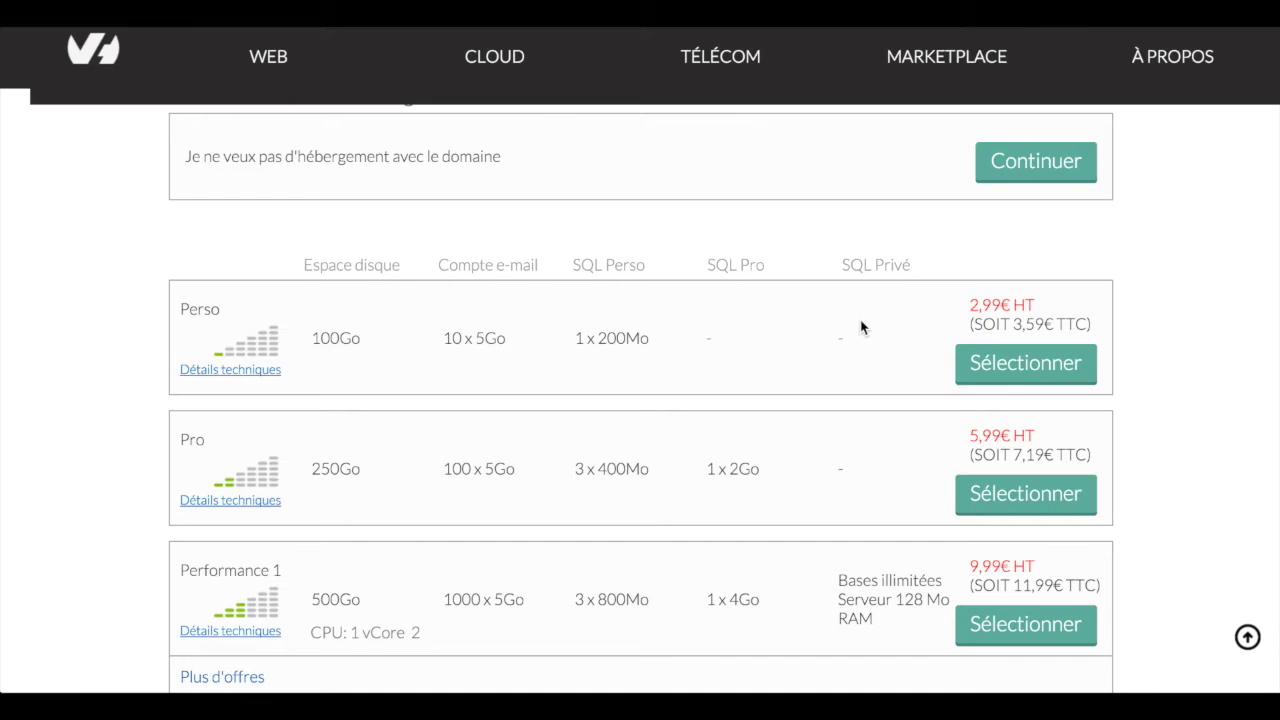
click(993, 369)
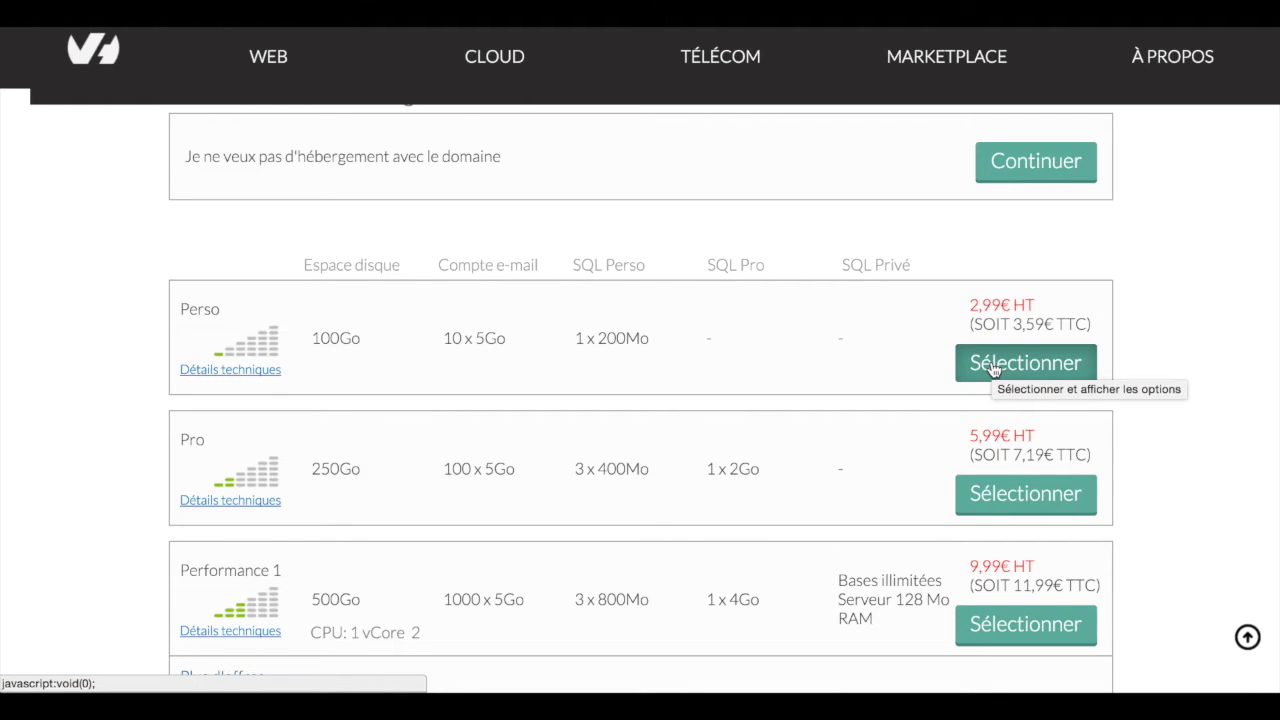
click(993, 369)
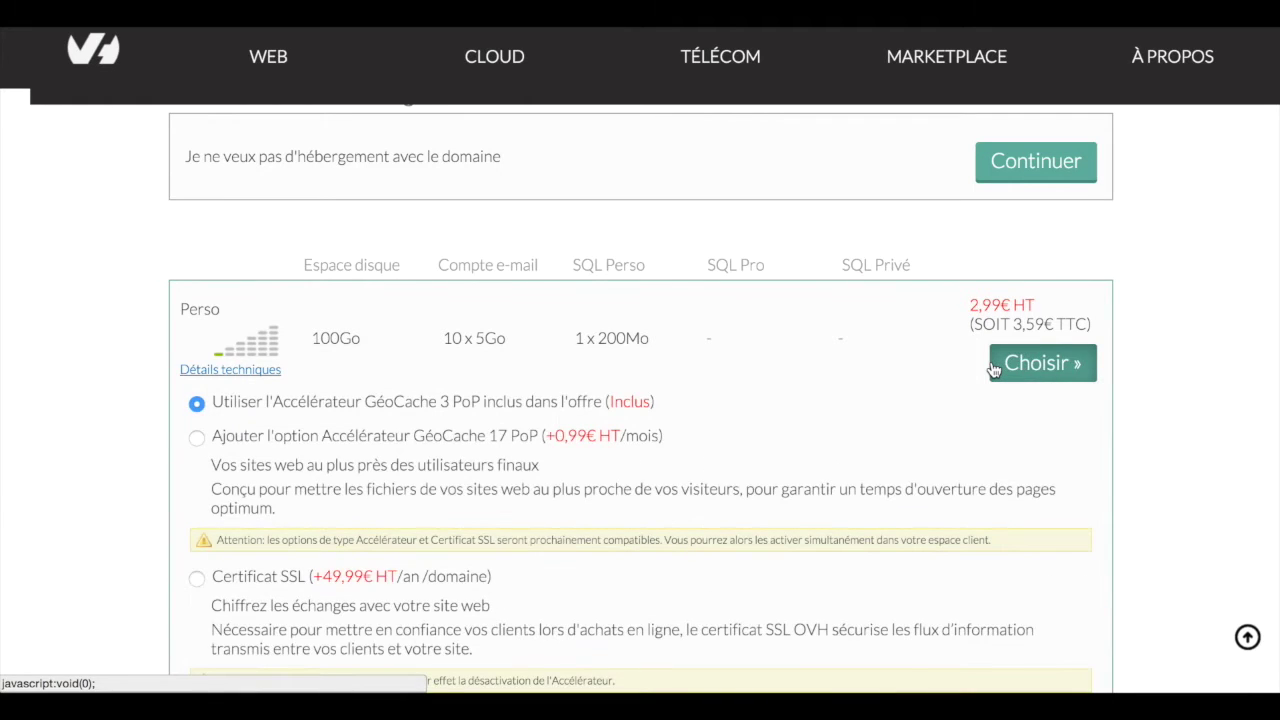
scroll(915, 371, down, 1)
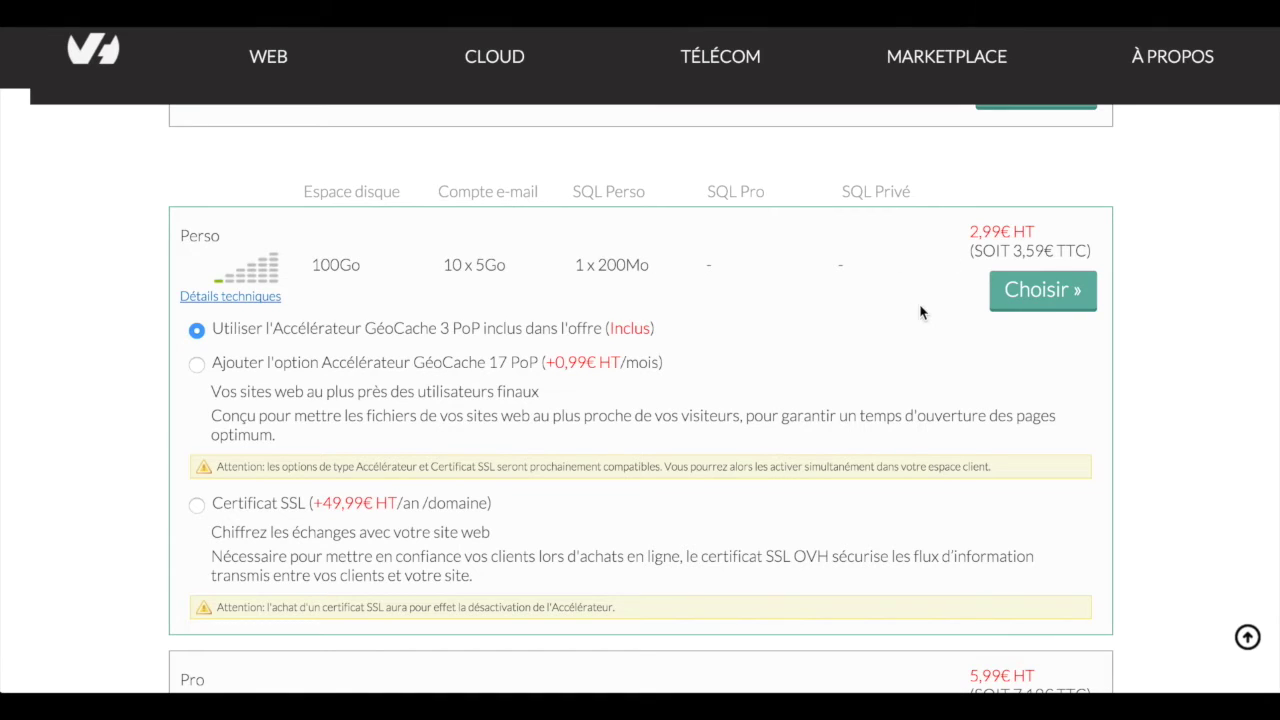
click(1037, 310)
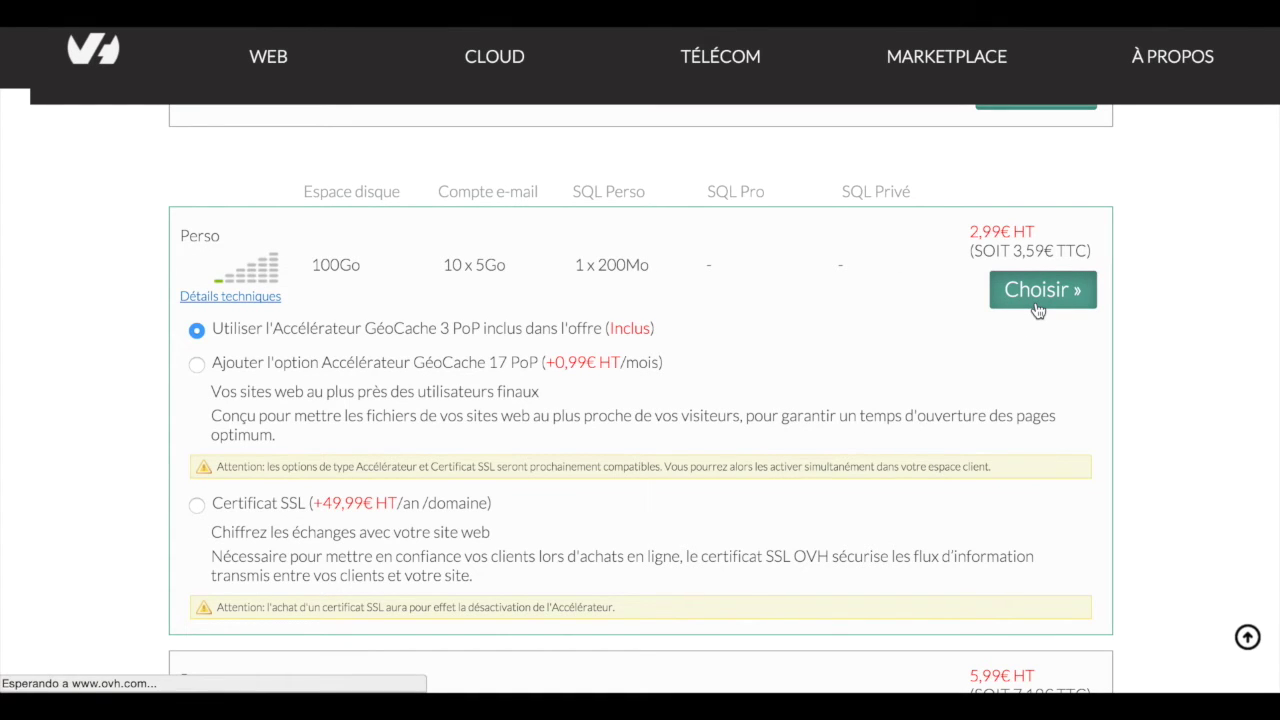
- Examine the order preview for agencebonheur.com, covering the offers, emails, hosting, domain creation and total price
scroll(1132, 266, up, 1)
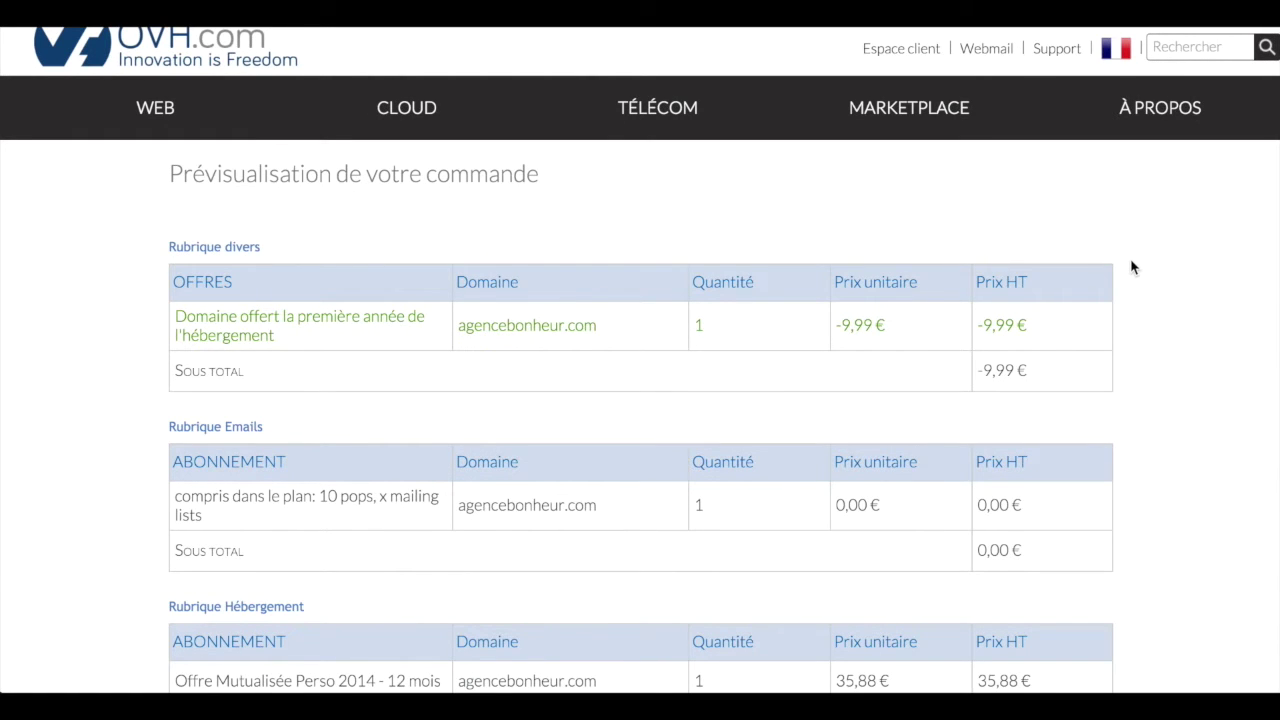
scroll(1132, 266, down, 2)
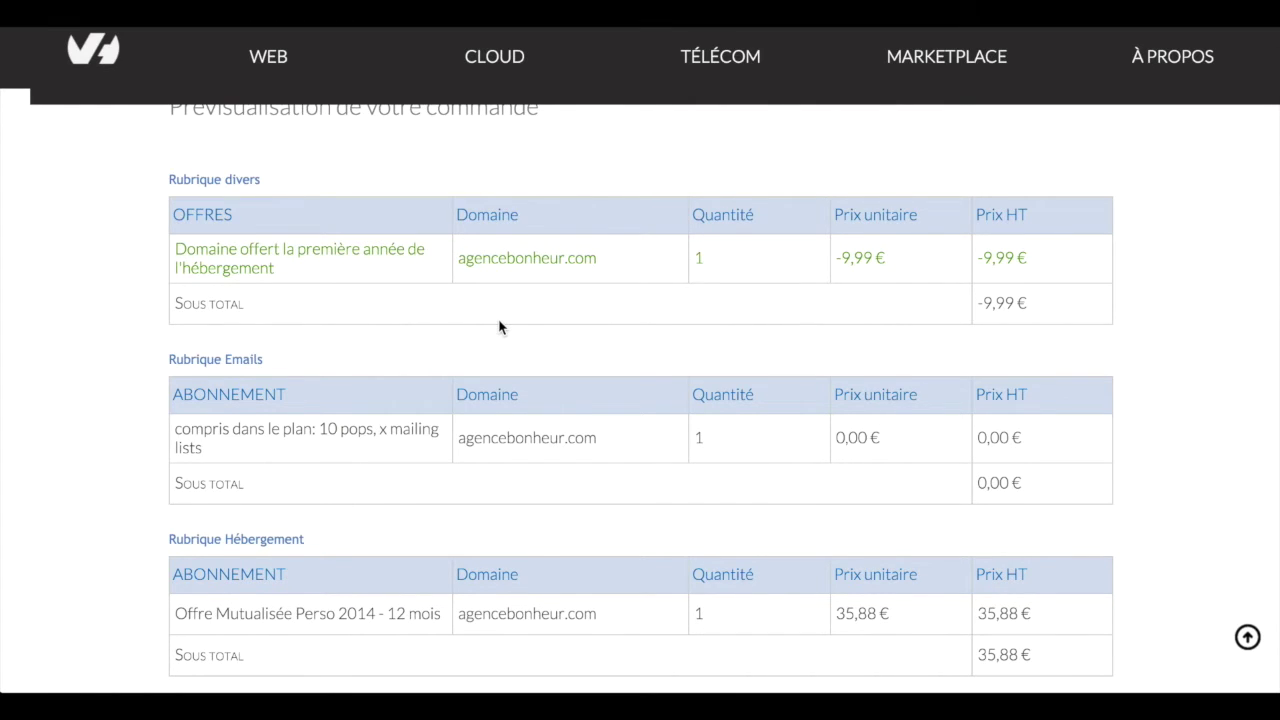
scroll(500, 327, down, 2)
scroll(500, 327, up, 1)
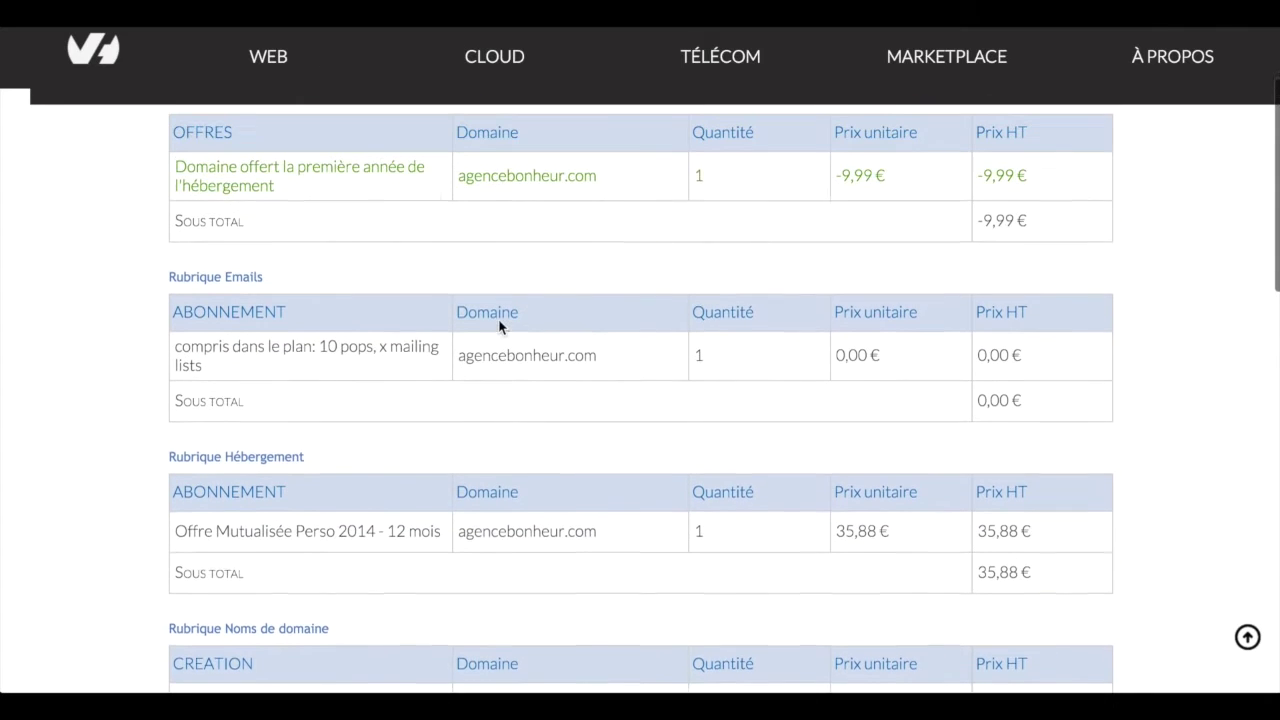
scroll(672, 320, down, 1)
scroll(671, 319, down, 2)
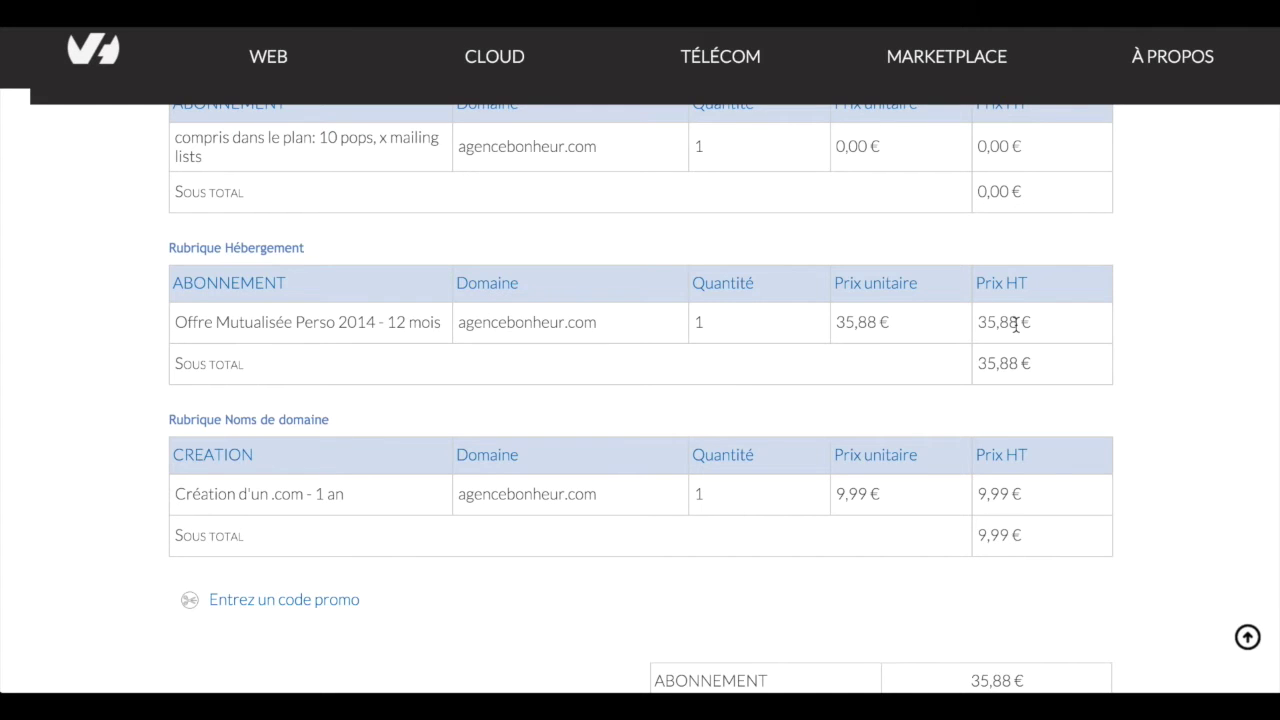
scroll(1015, 323, down, 3)
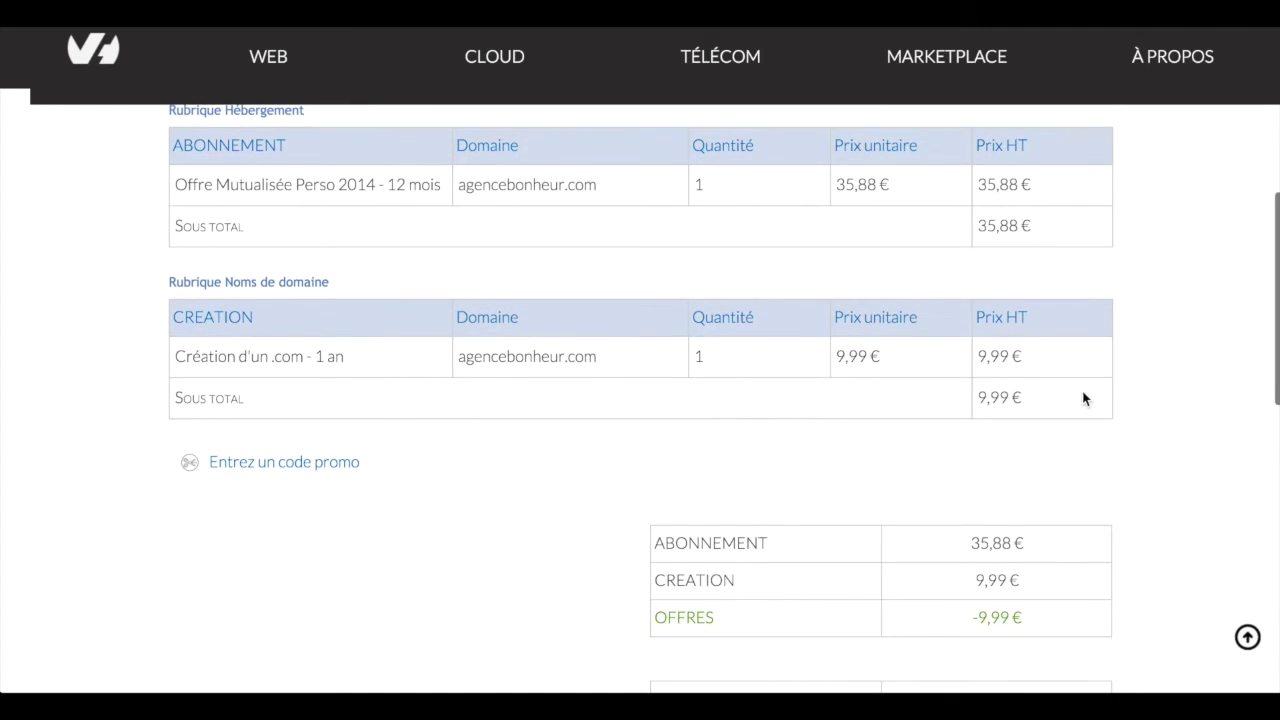
scroll(1083, 398, down, 3)
scroll(930, 628, down, 1)
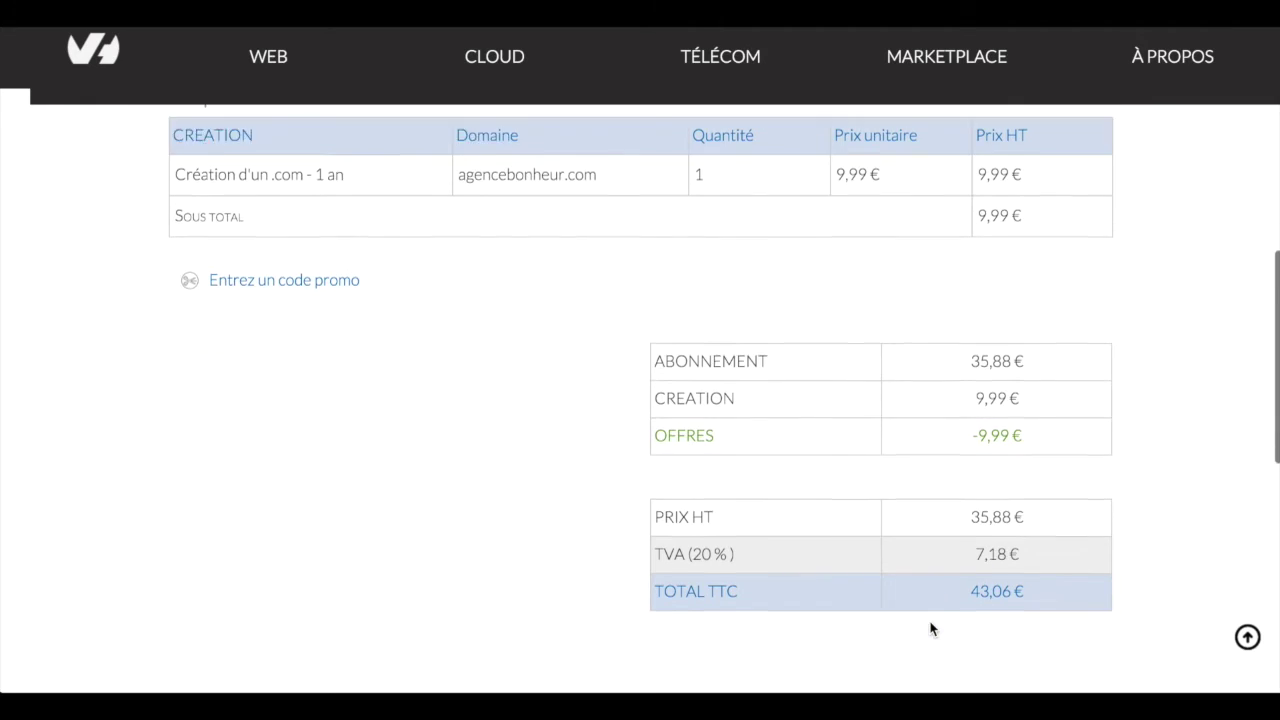
- Continue from the order preview to the identification page and identify as a new client
scroll(930, 628, down, 3)
click(1048, 478)
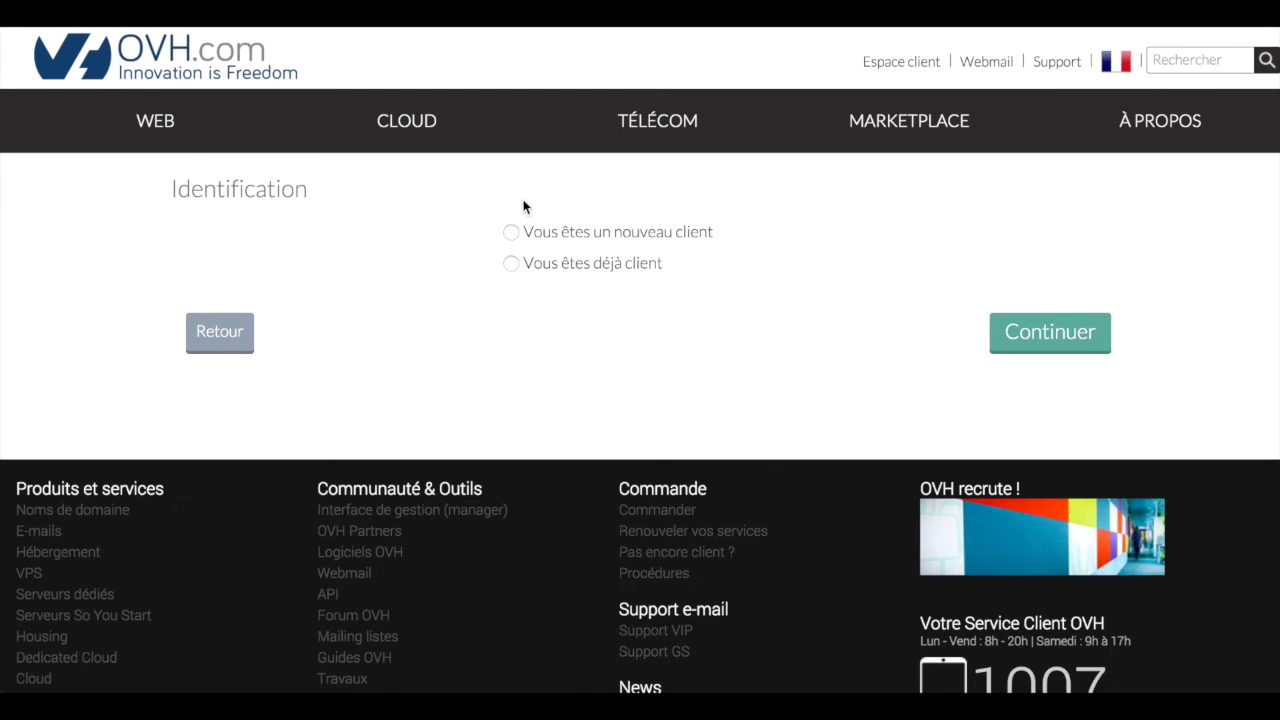
click(510, 232)
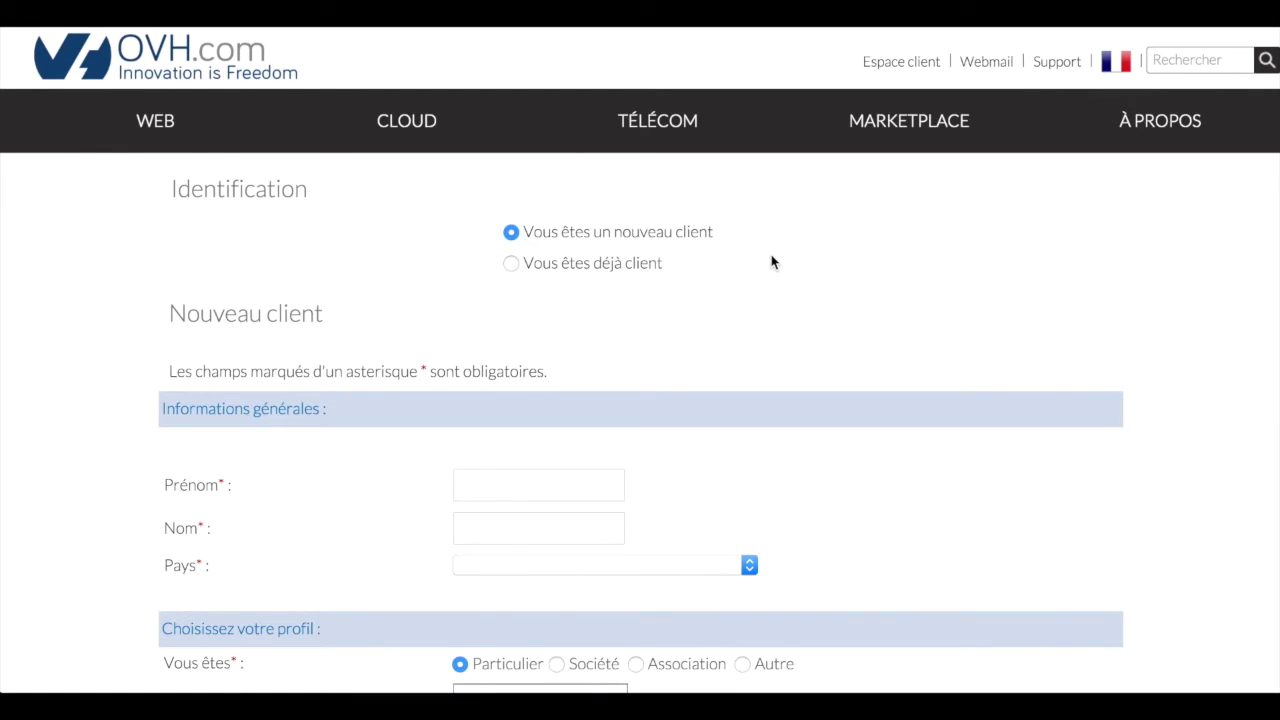
- Look through the new client form, from the general information to the question on how OVH was discovered
scroll(771, 262, down, 3)
scroll(771, 256, down, 3)
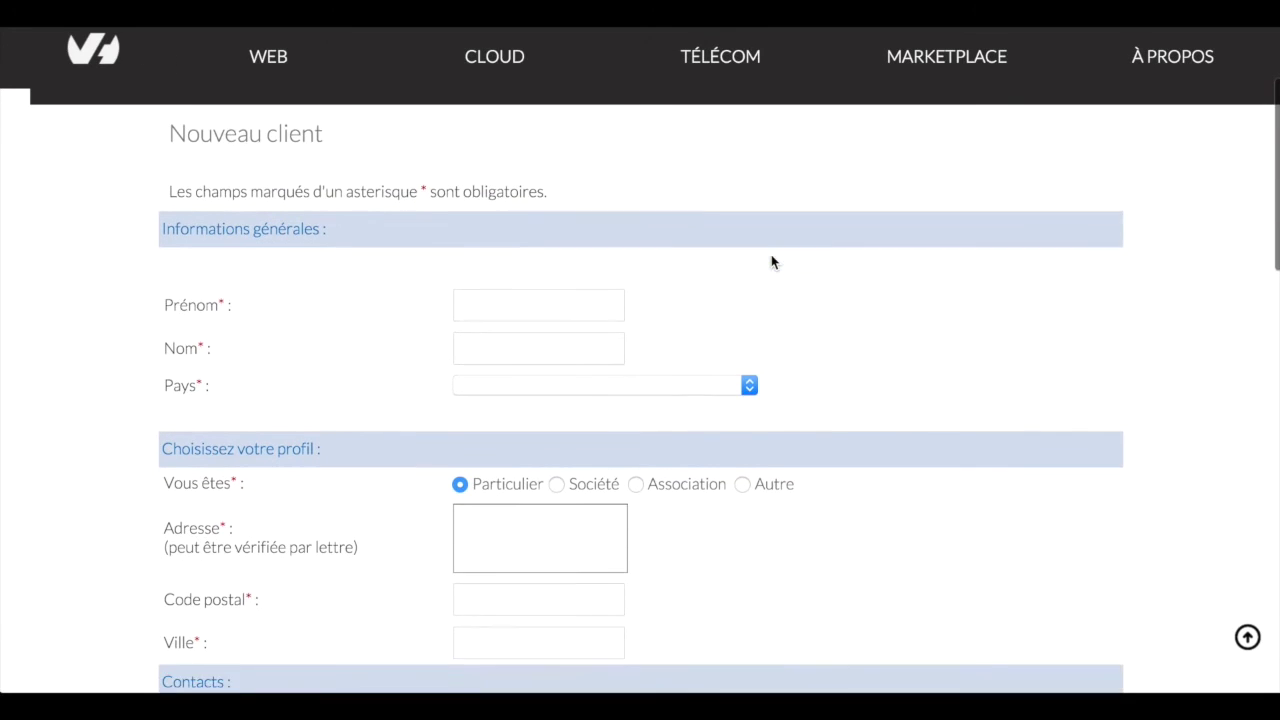
scroll(801, 435, down, 5)
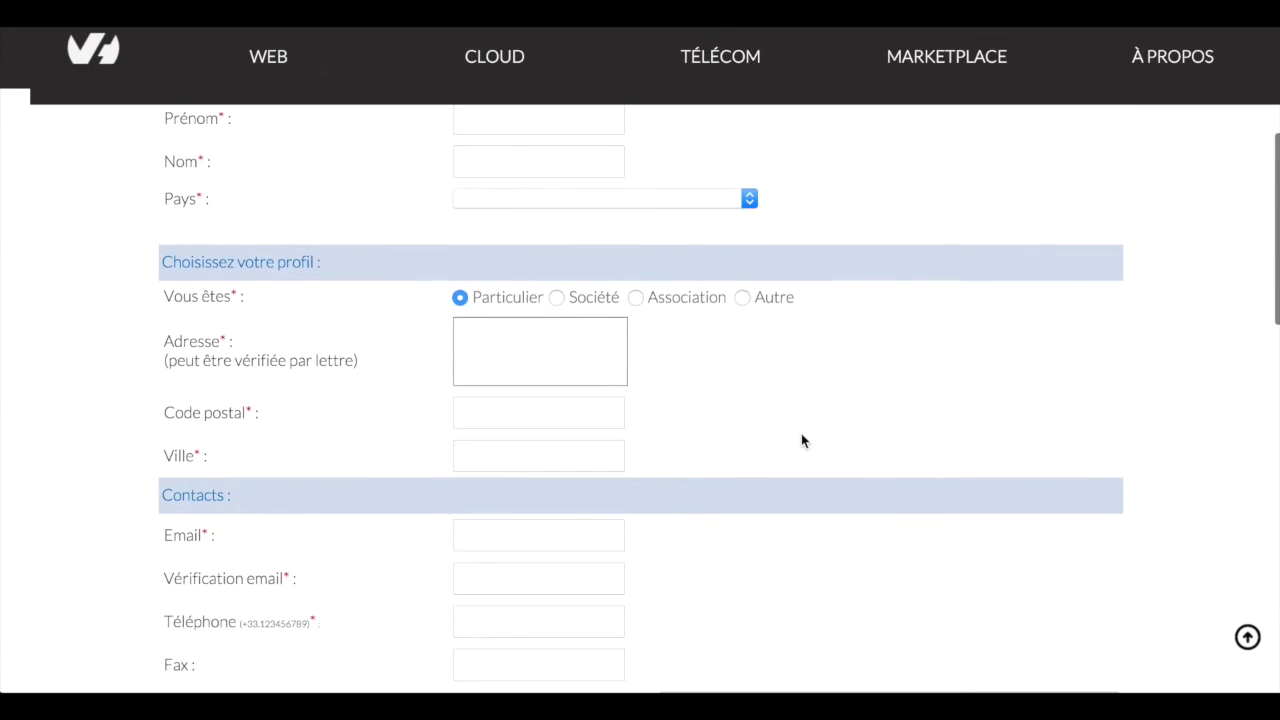
scroll(801, 435, down, 5)
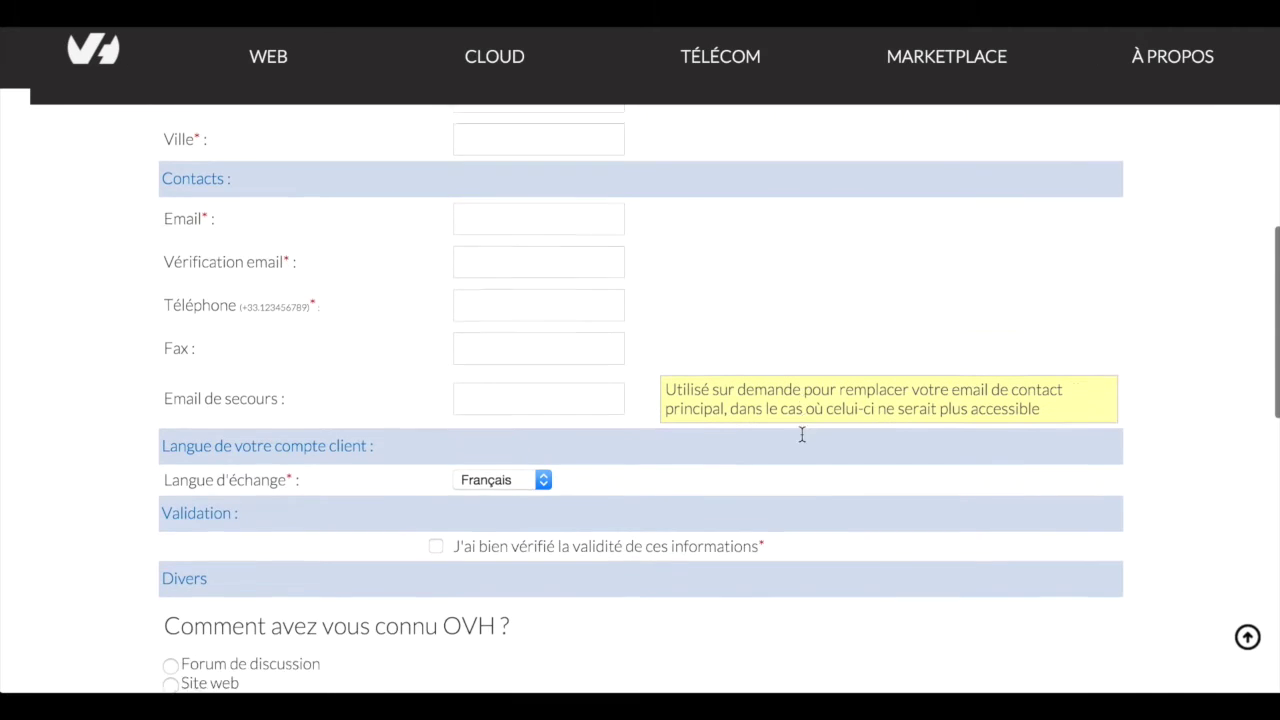
scroll(801, 440, down, 3)
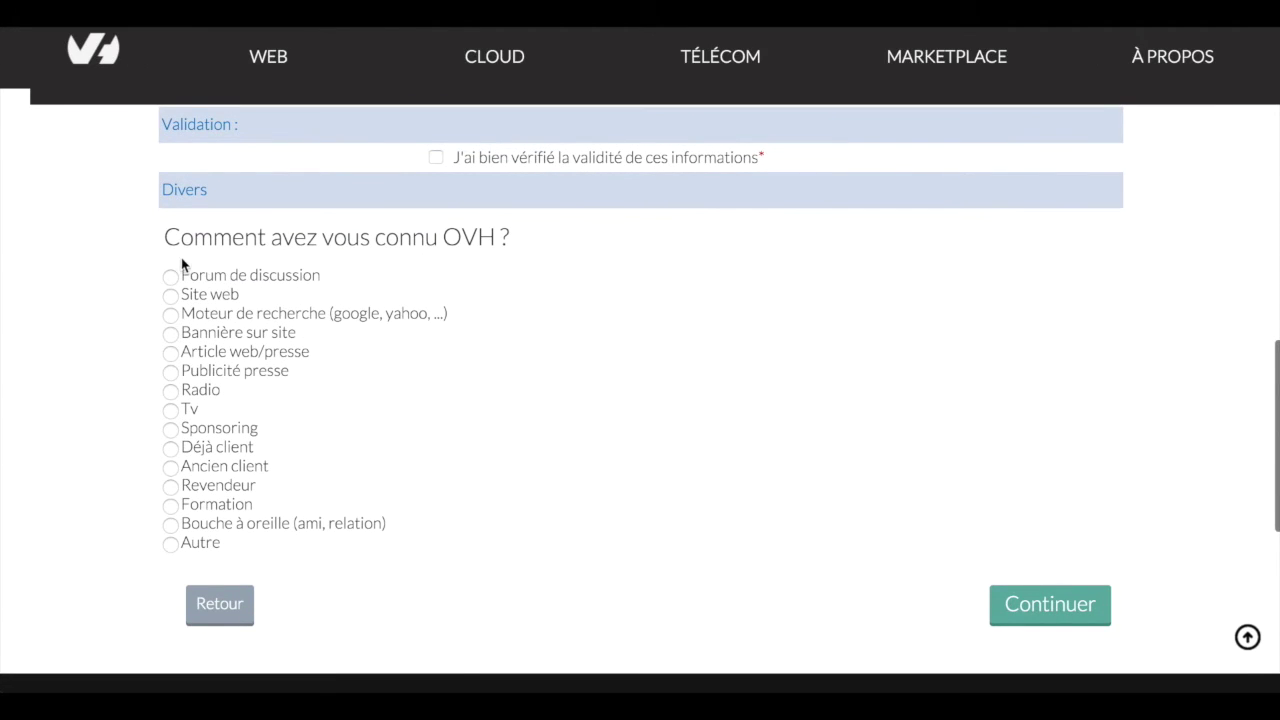
- Go through the rest of the new client form and continue past the client account password creation page
scroll(385, 397, down, 1)
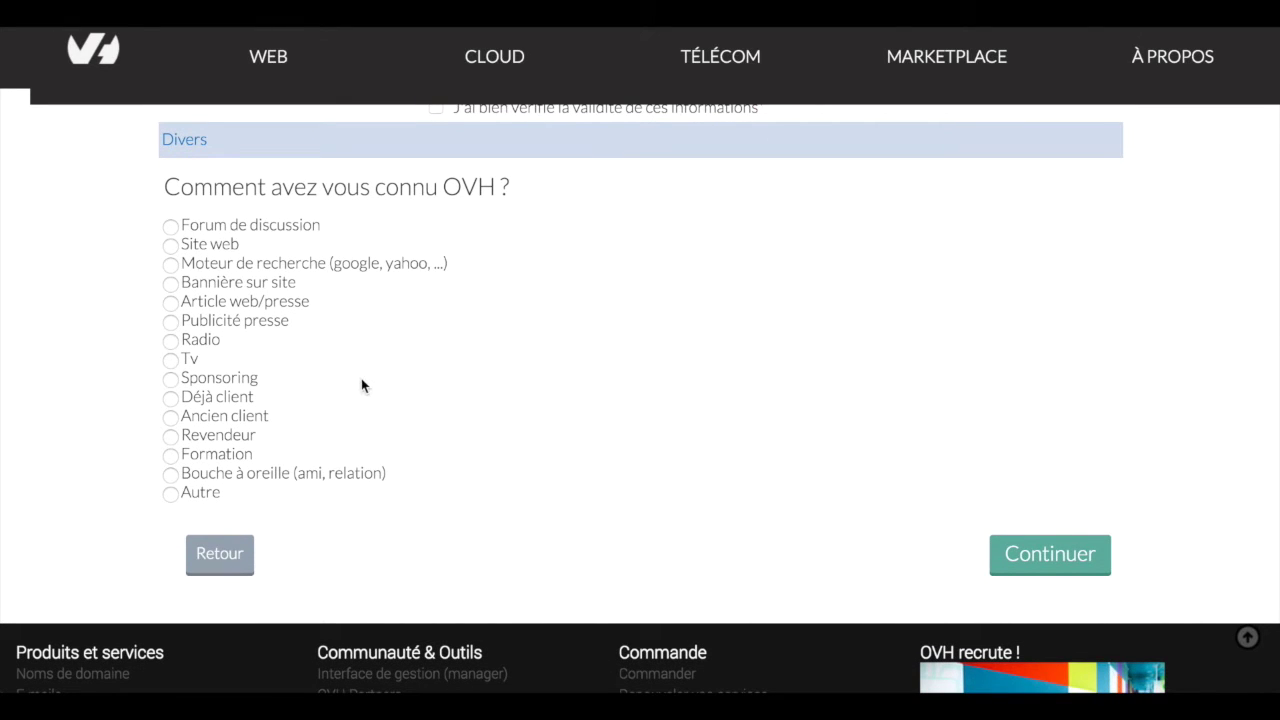
scroll(337, 372, down, 1)
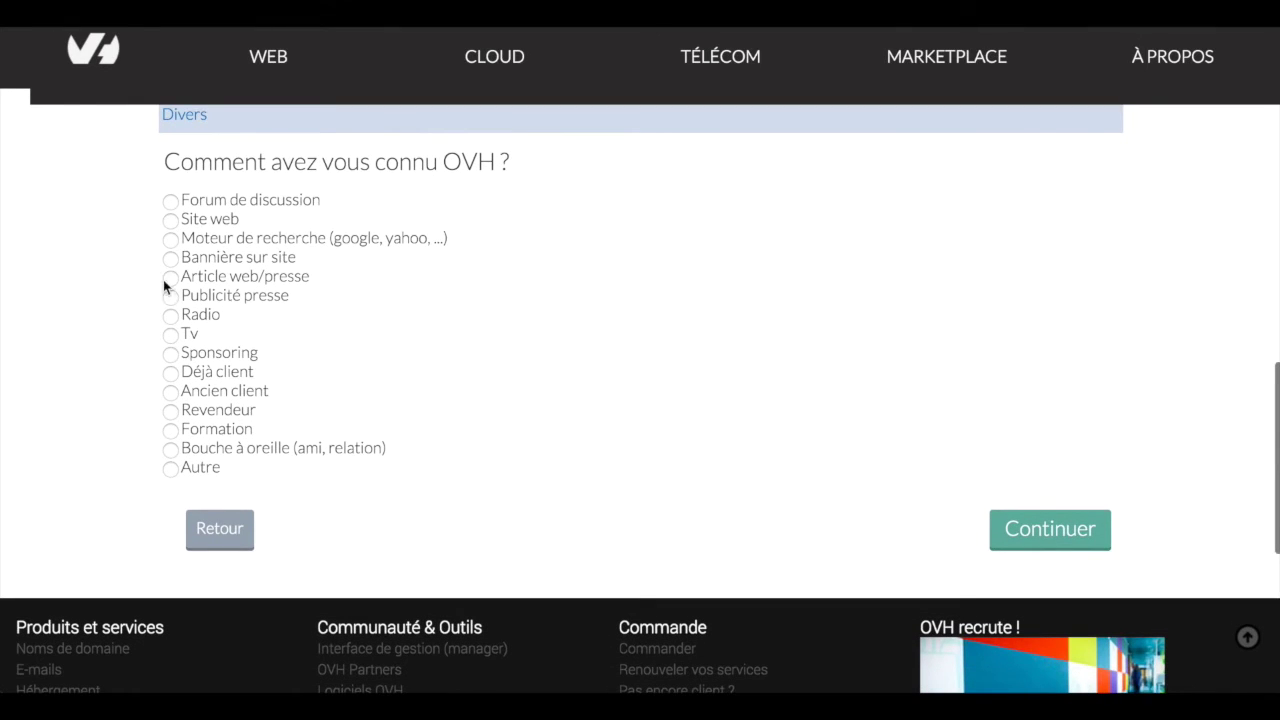
scroll(167, 277, down, 5)
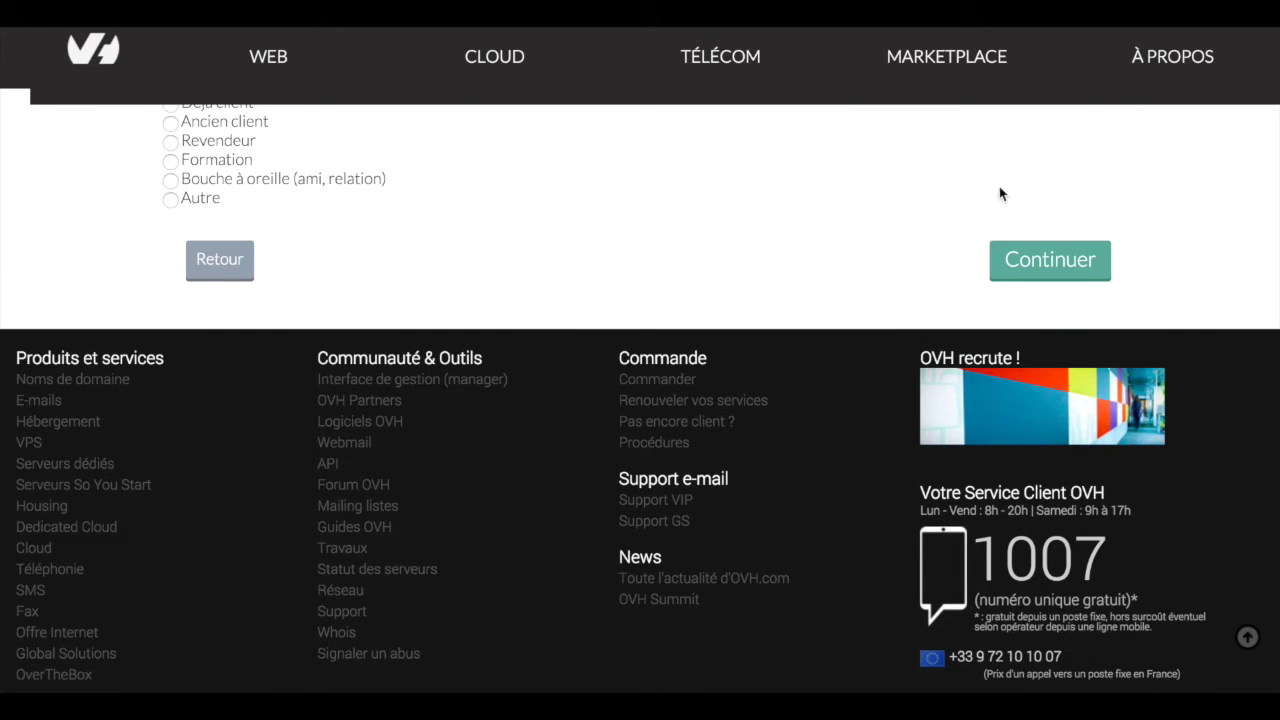
scroll(1042, 266, up, 1)
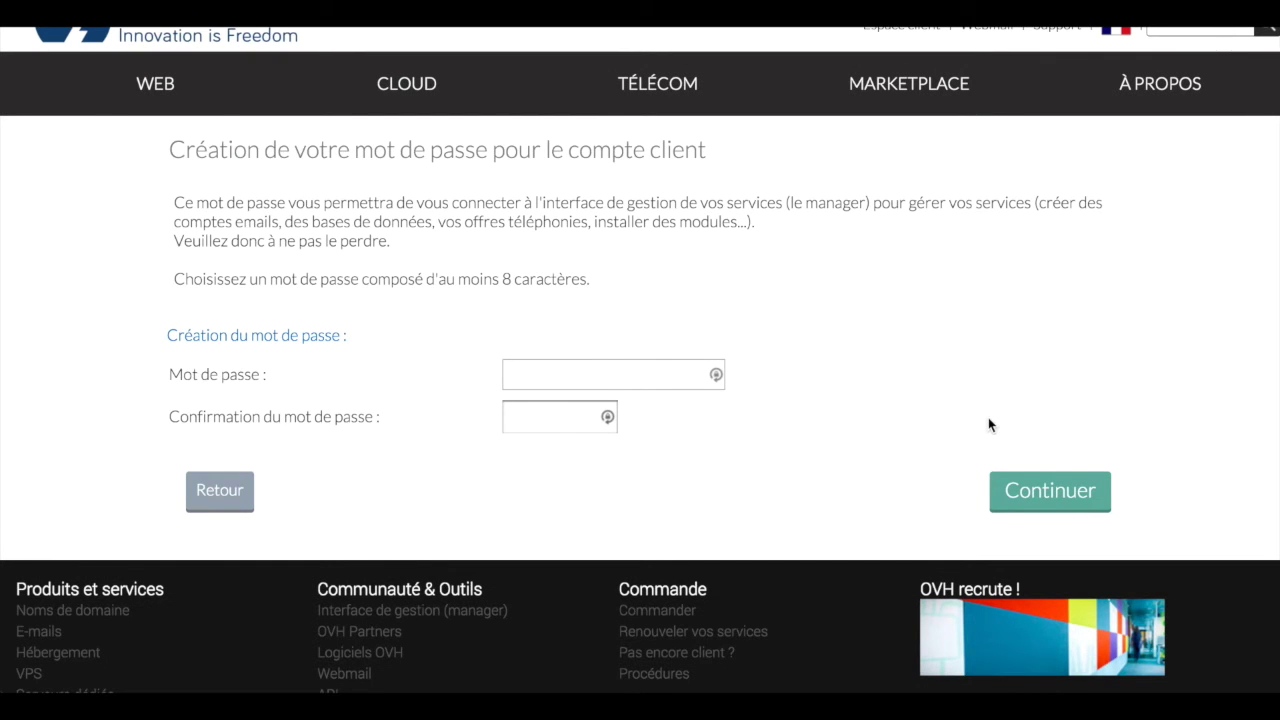
click(1054, 500)
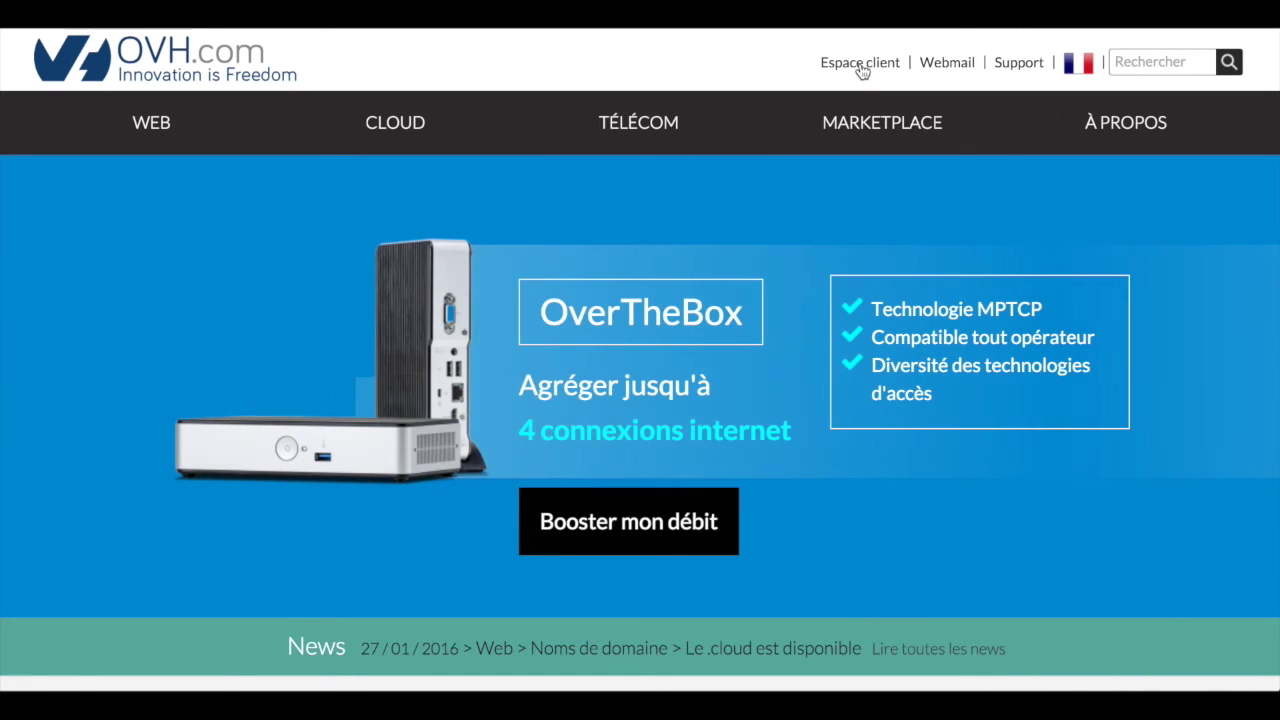
- Enter the OVH client area and open the agence-bonheur.com web hosting
click(859, 70)
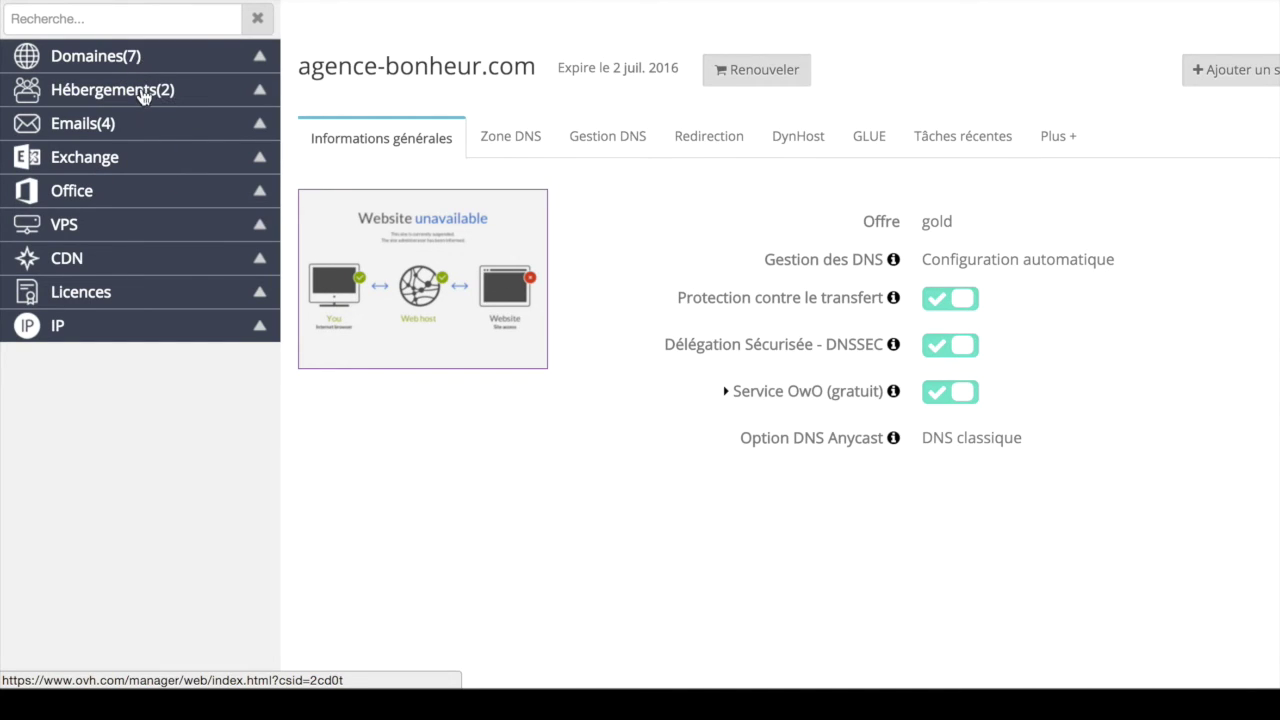
click(209, 92)
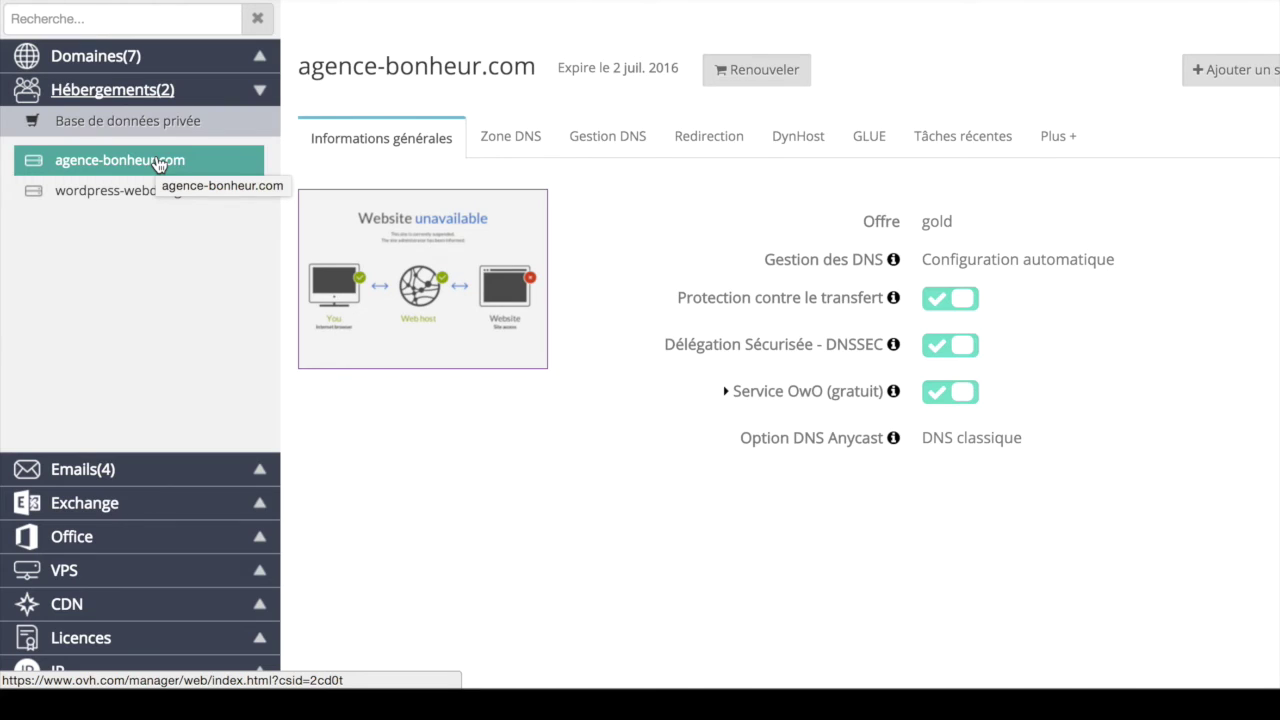
click(158, 163)
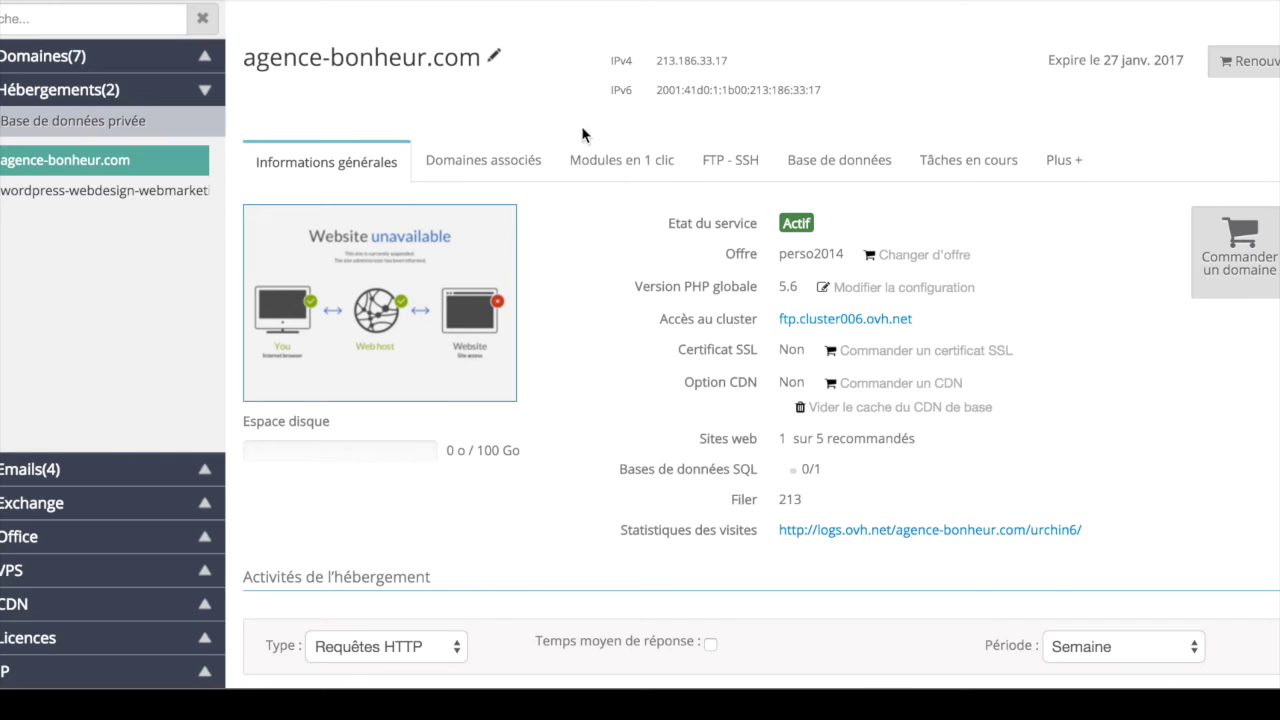
- Install WordPress on agence-bonheur.com as a one-click module, leaving the advanced installation mode off
click(616, 166)
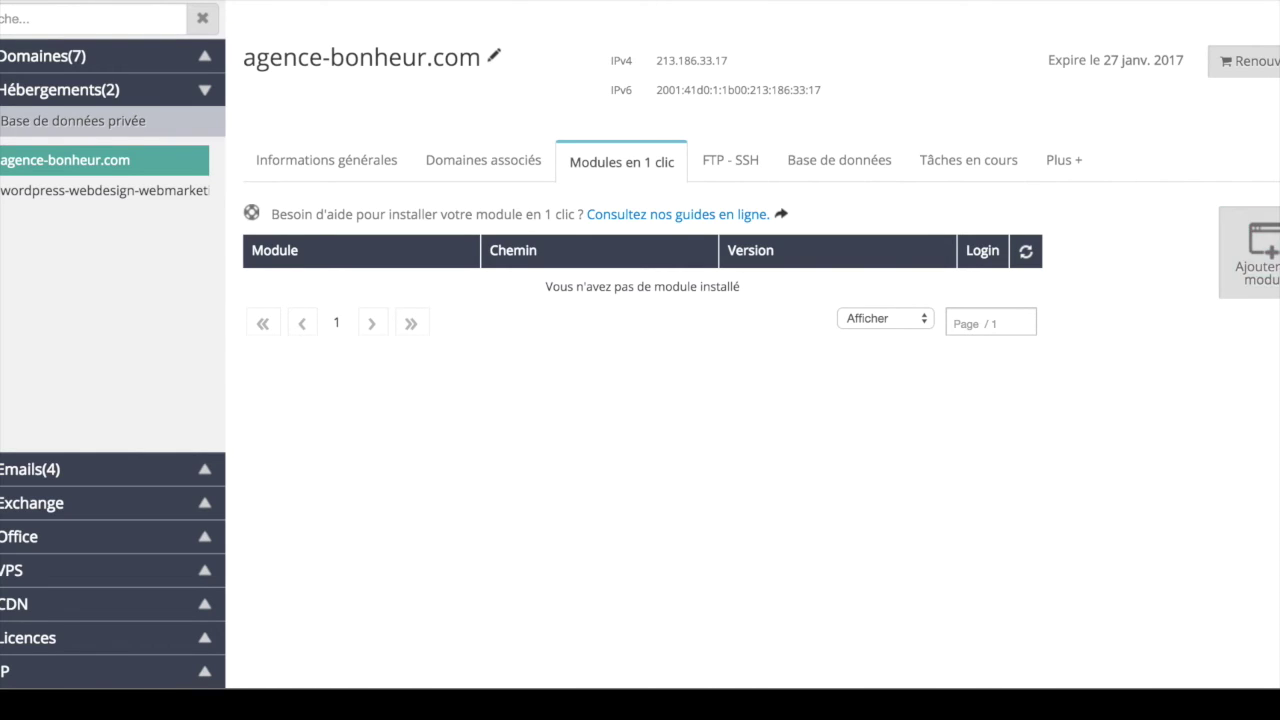
click(1258, 249)
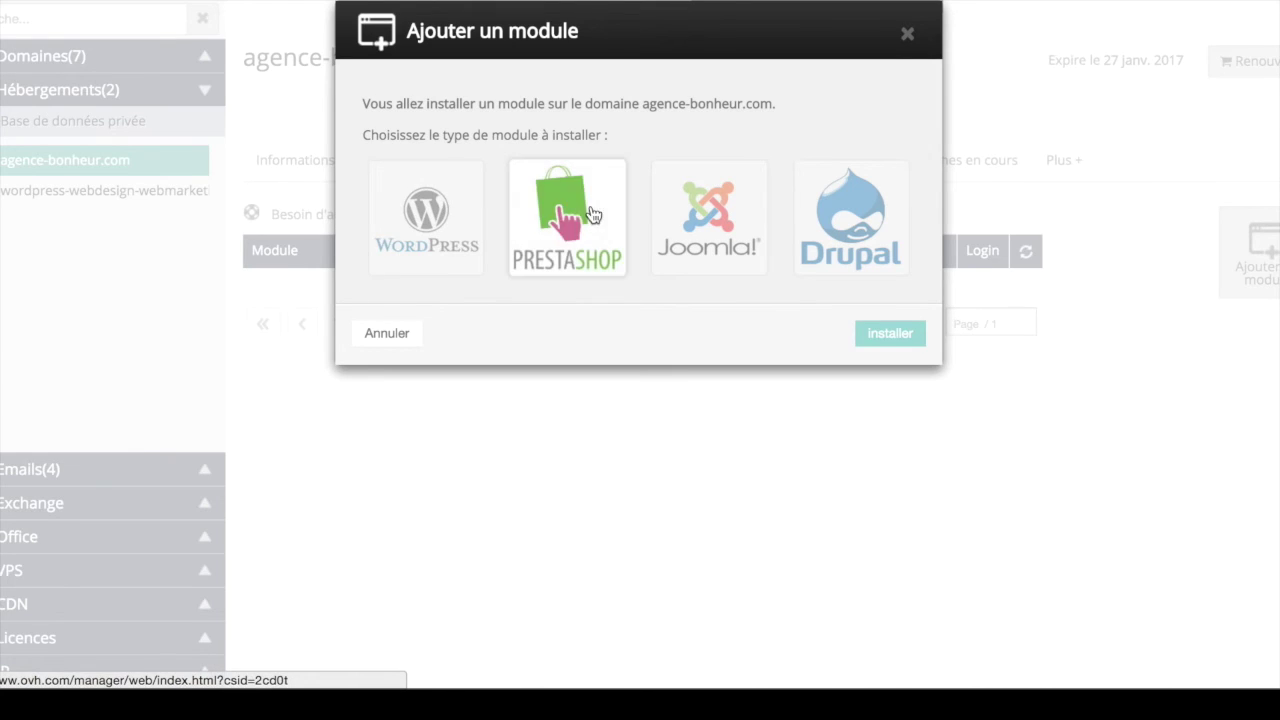
click(426, 218)
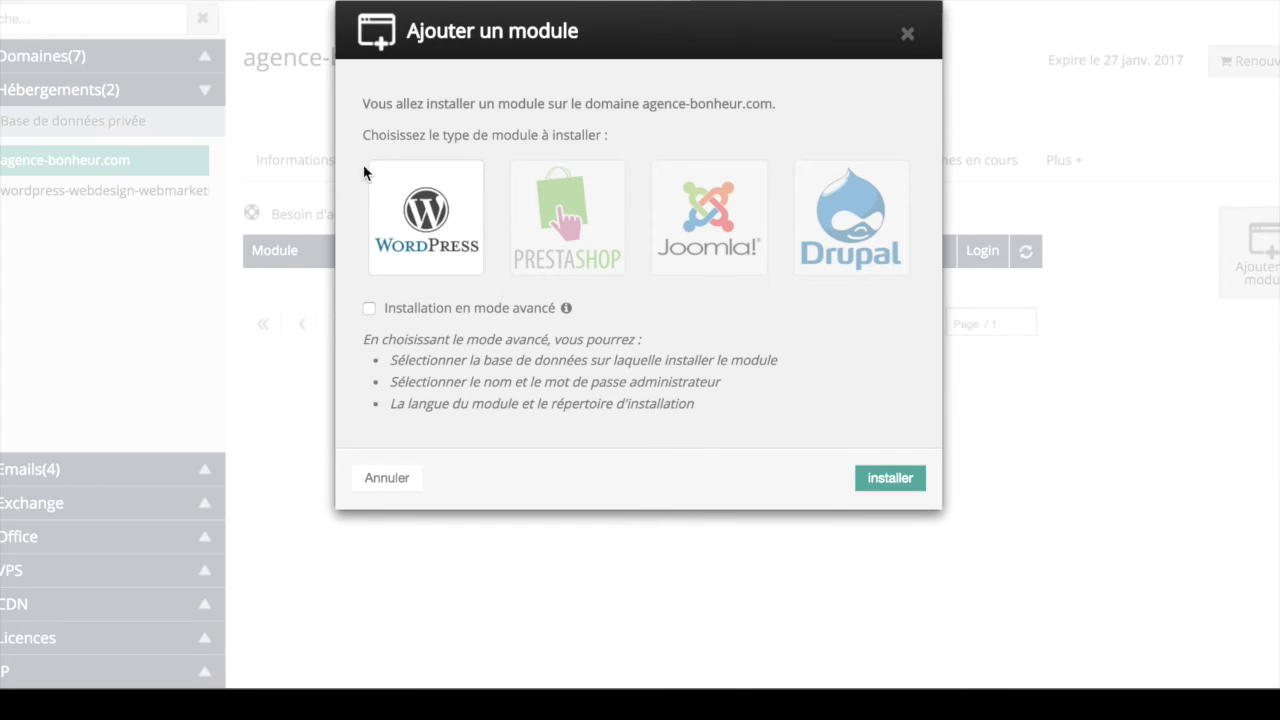
click(886, 484)
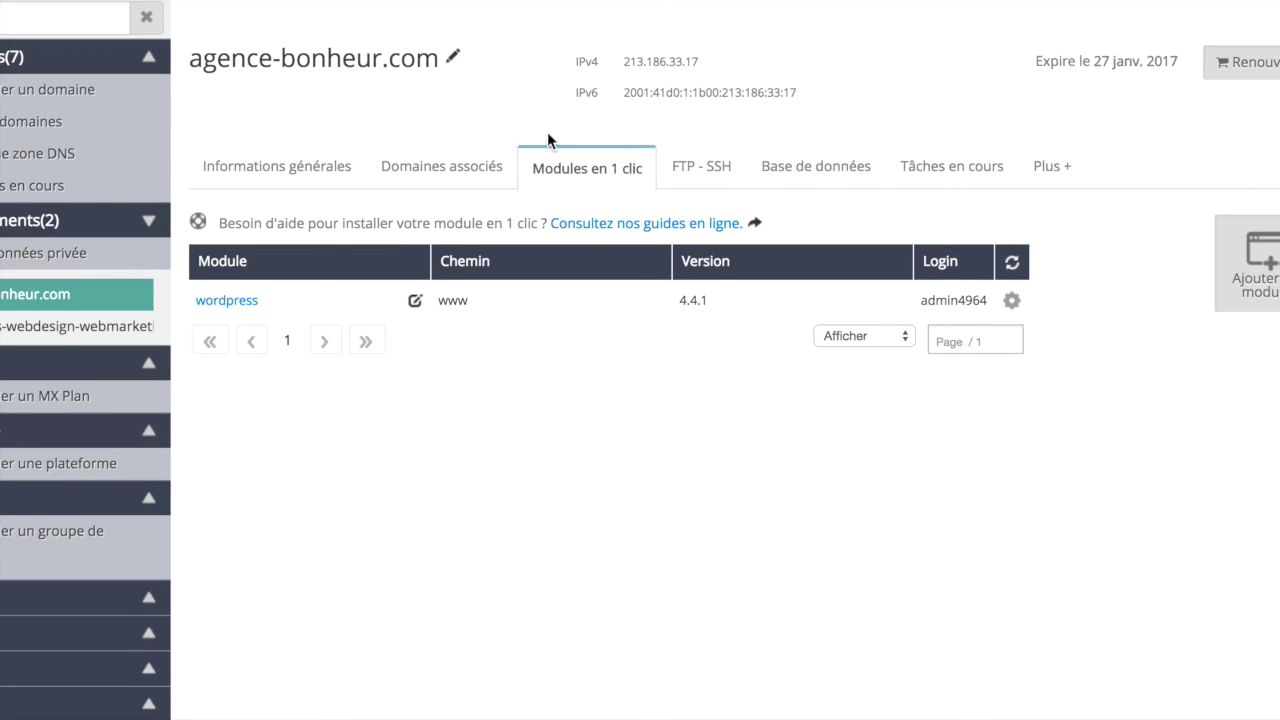
- Open the installed WordPress site and go to its dashboard at agence-bonheur.com/wp-admin, dismissing the LastPass offer to remember the password
click(228, 301)
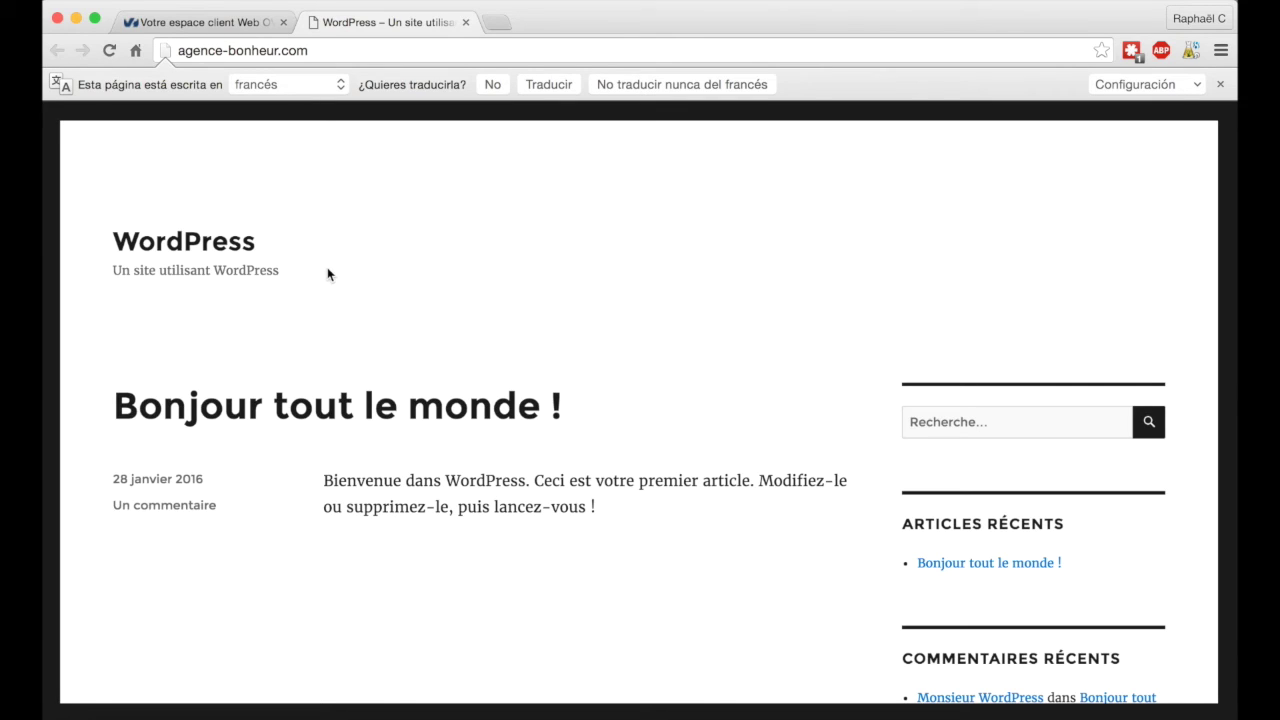
click(344, 51)
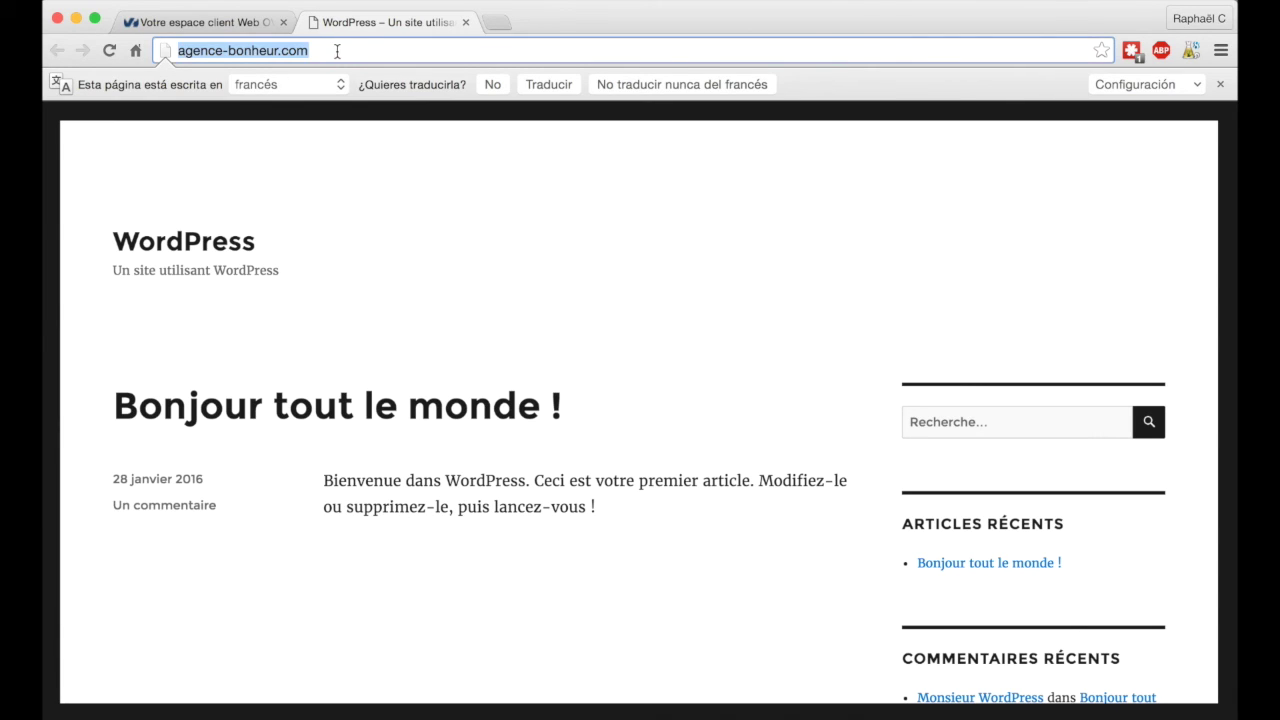
click(337, 51)
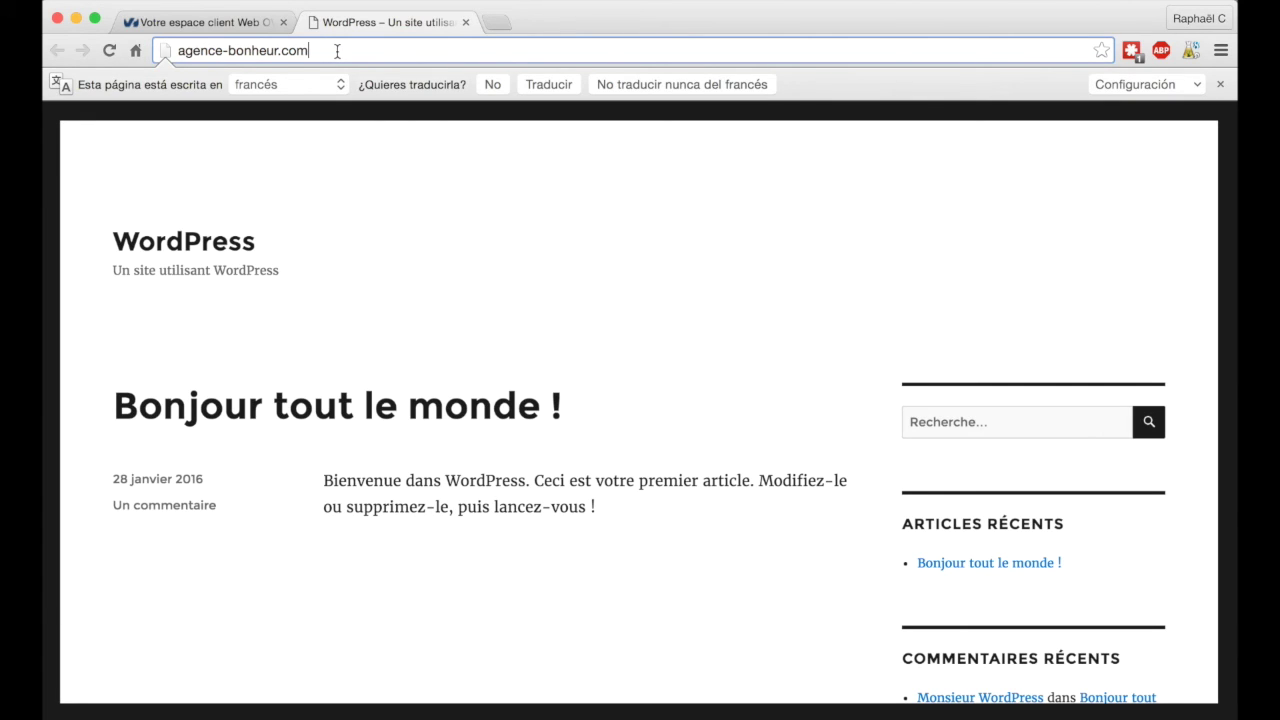
text(/)
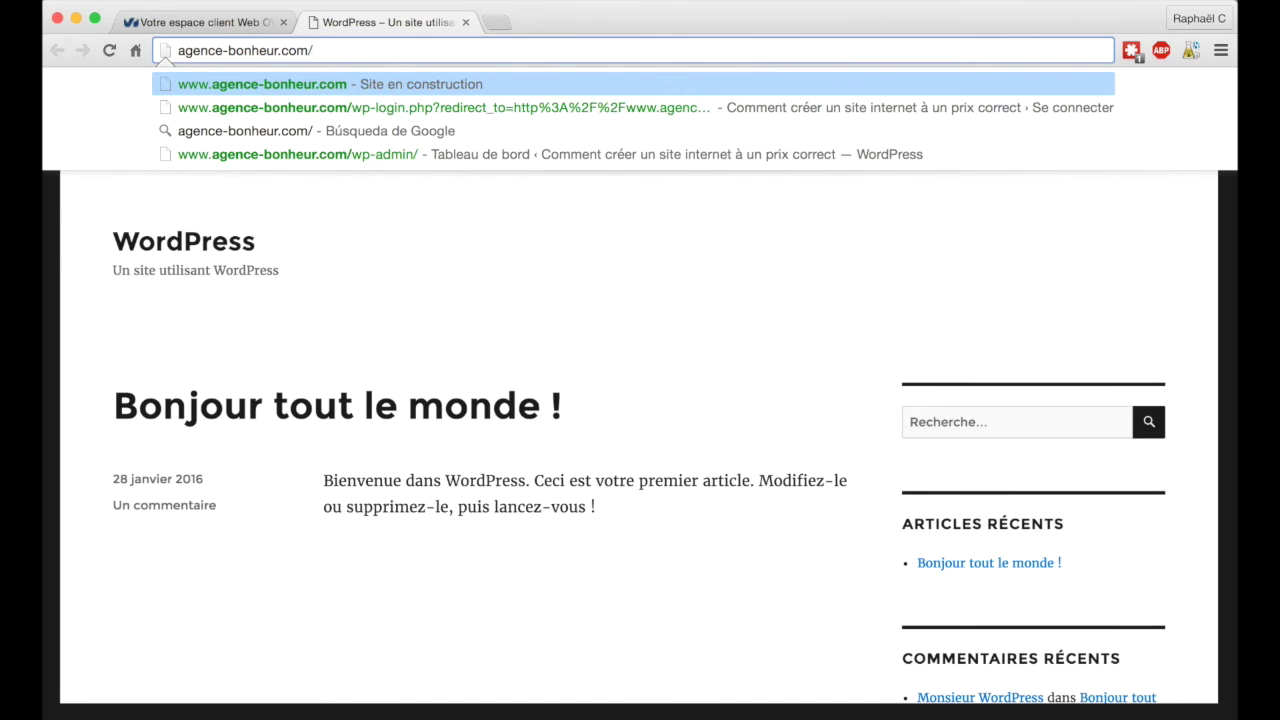
text(wp-a)
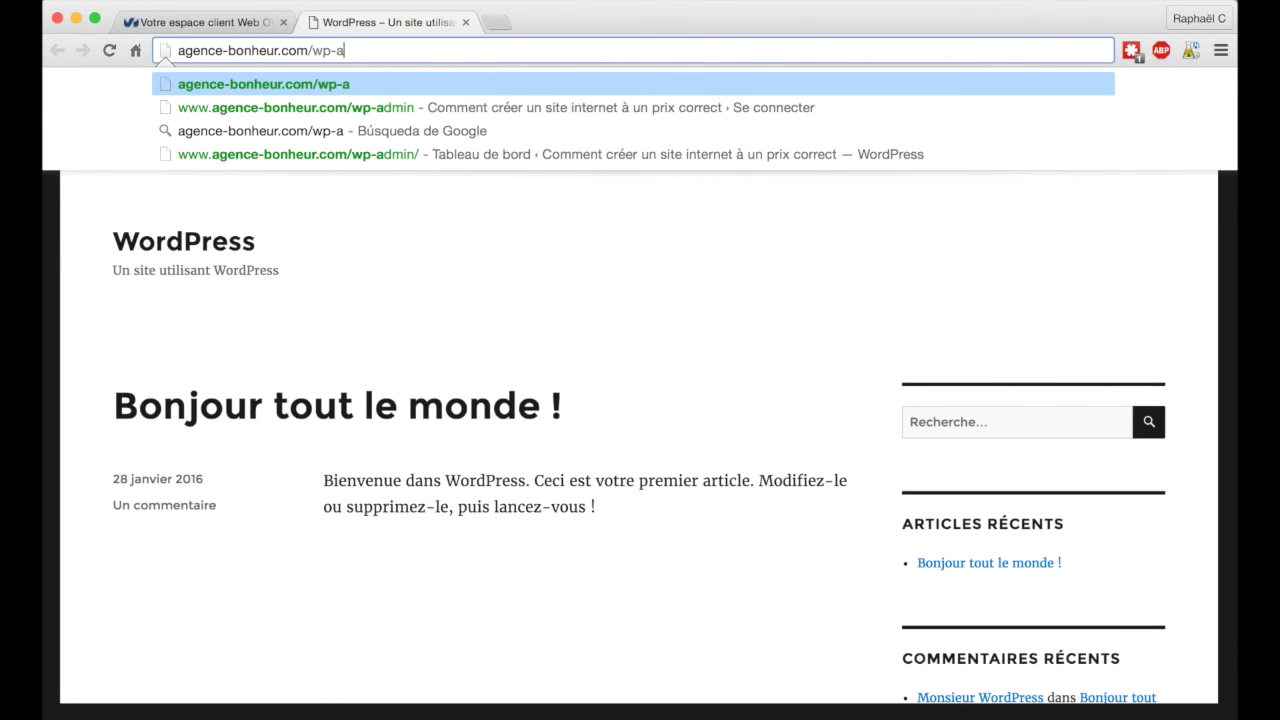
text(dmin)
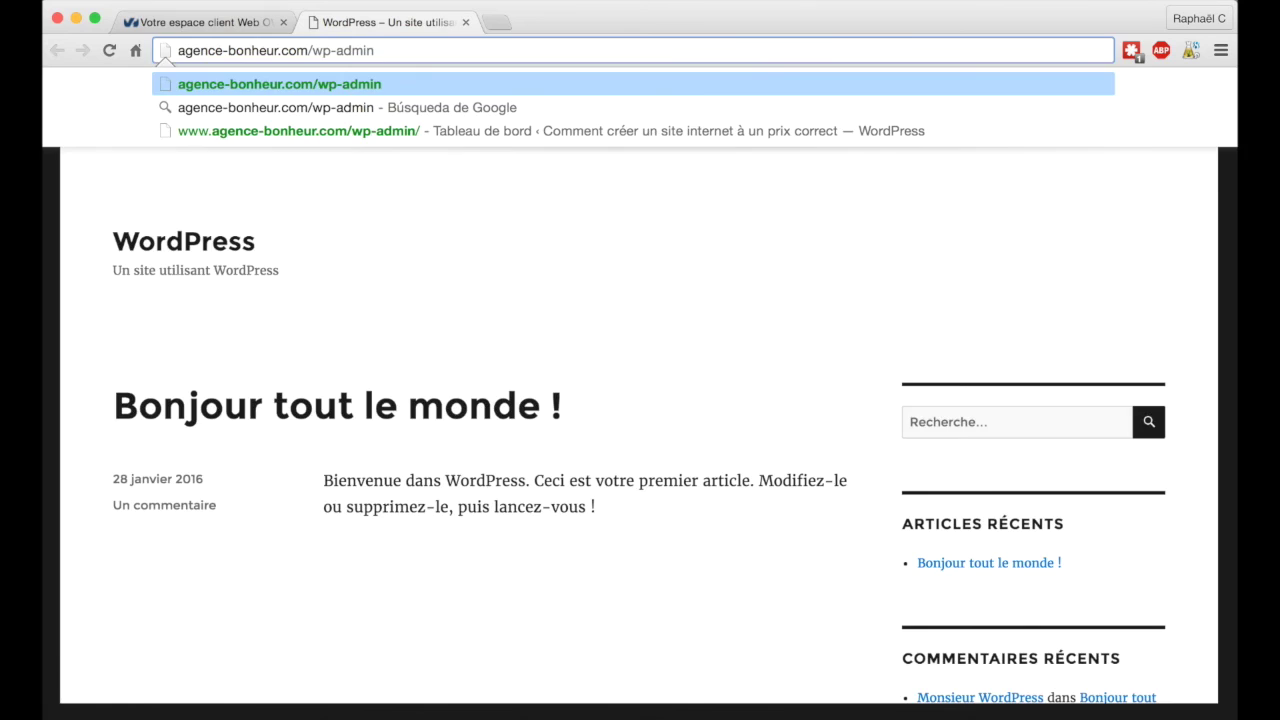
key(Return)
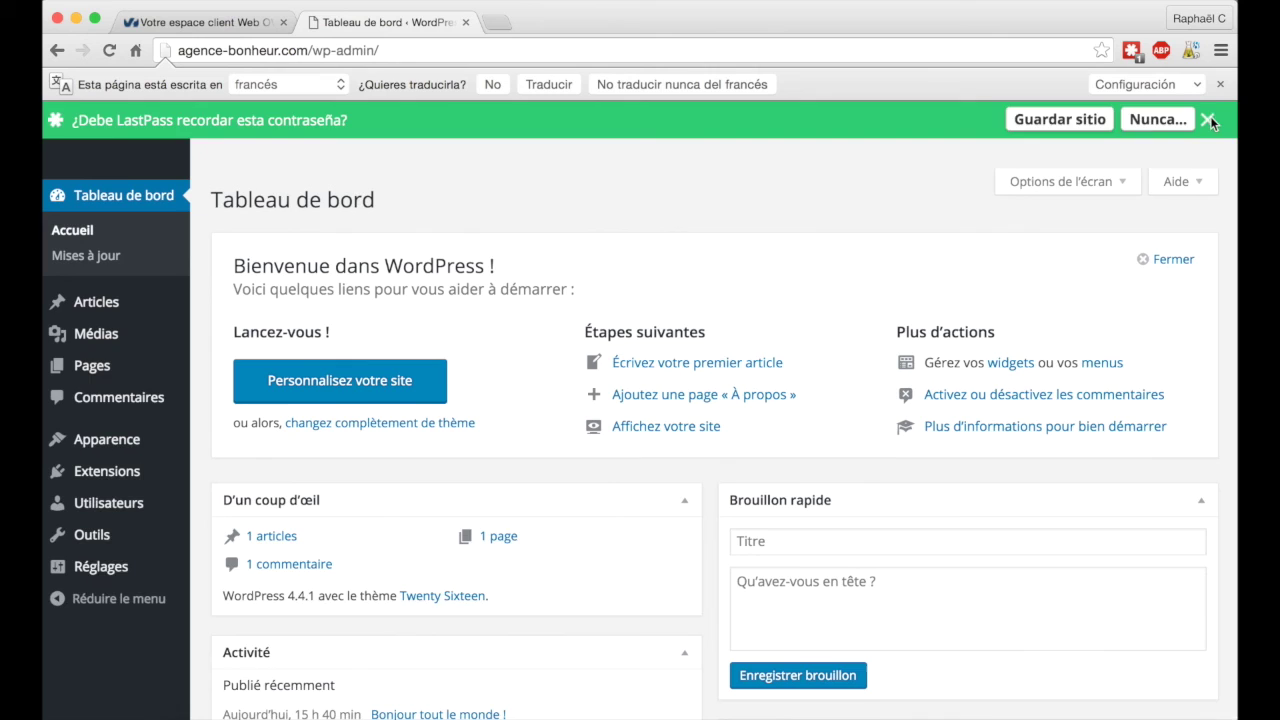
click(1209, 119)
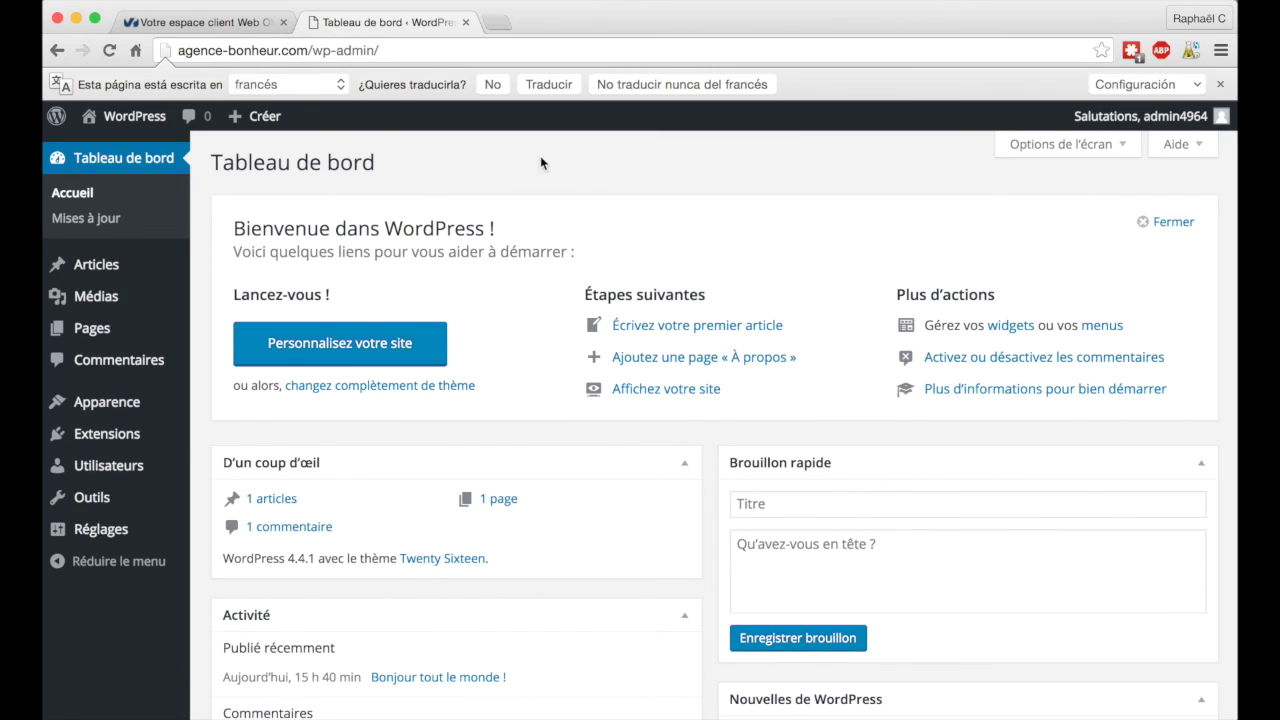